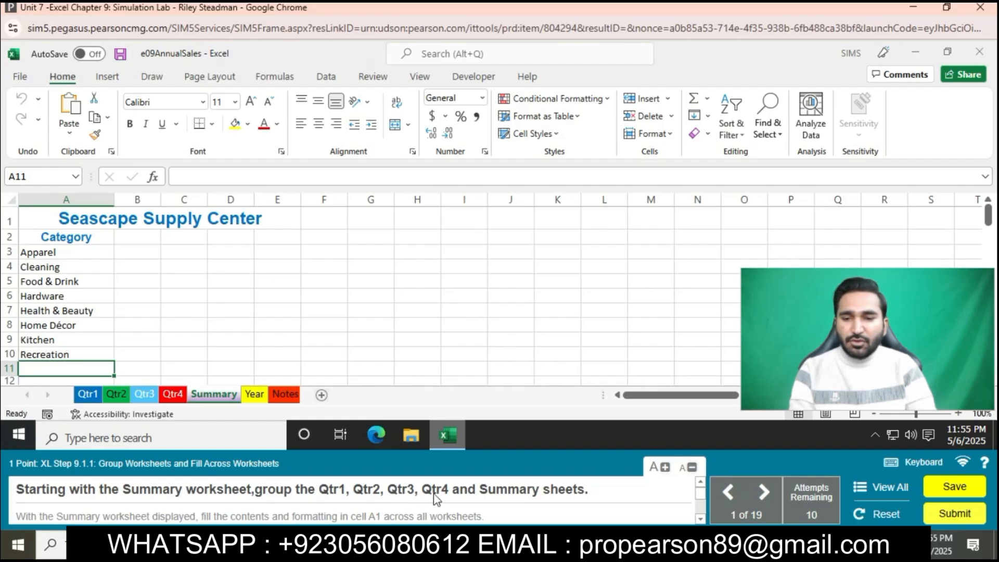
- Group the Qtr1, Qtr2, Qtr3, Qtr4 and Summary worksheets, keeping the Summary worksheet displayed
left_click(88, 394)
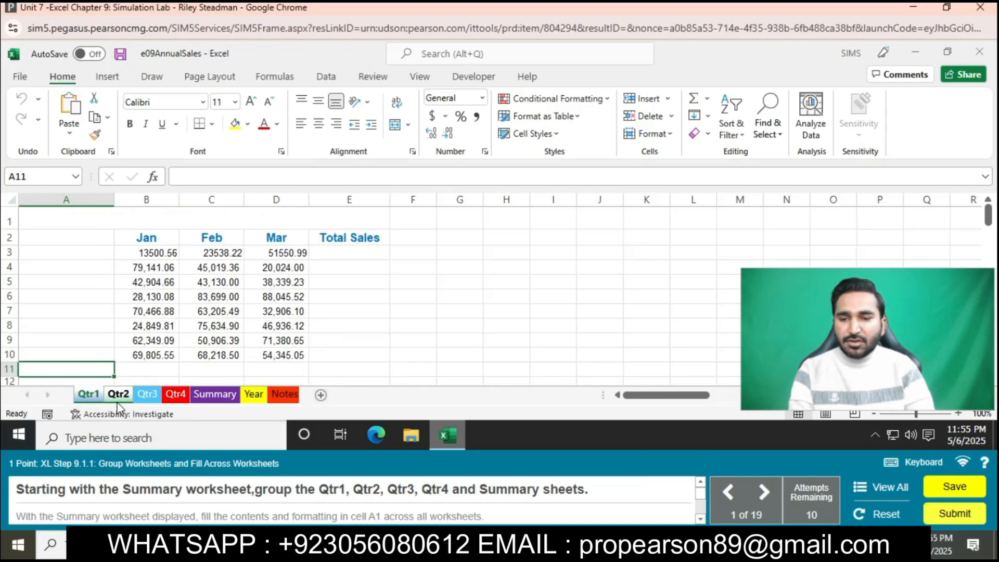
left_click(139, 397, "ctrl")
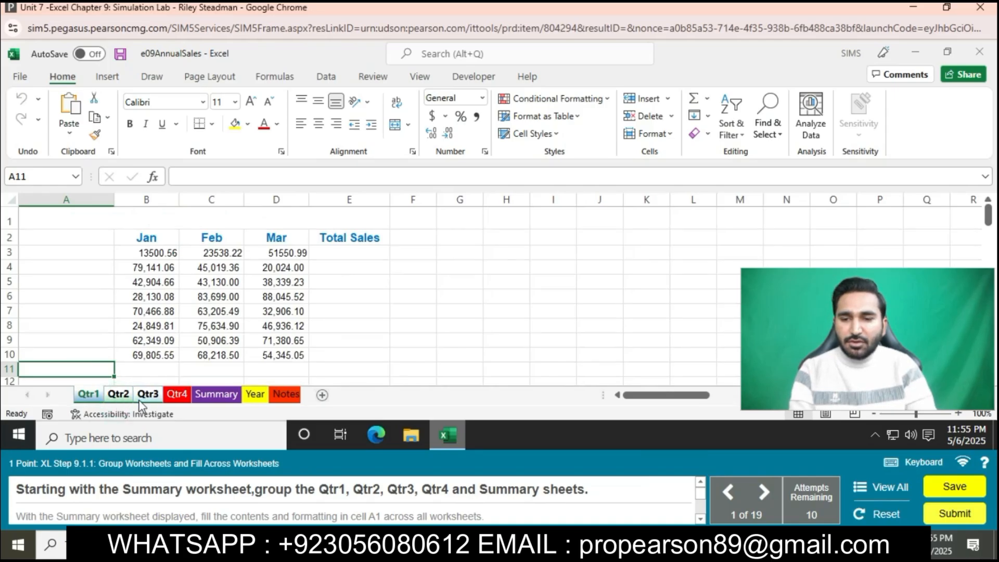
left_click(177, 395, "ctrl")
left_click(216, 396, "ctrl")
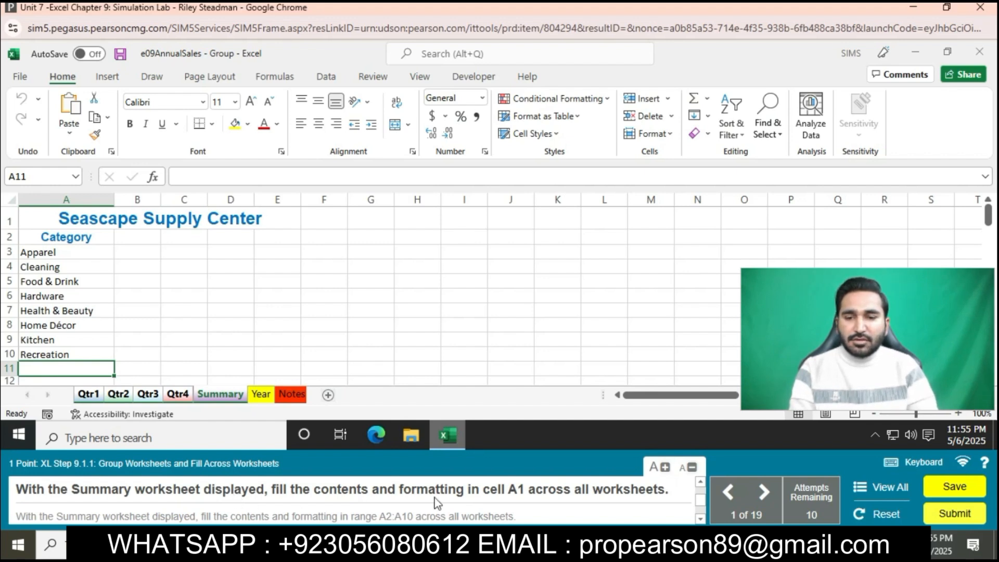
- Fill both the contents and formatting of cell A1 across the grouped worksheets
key("ctrl+Home")
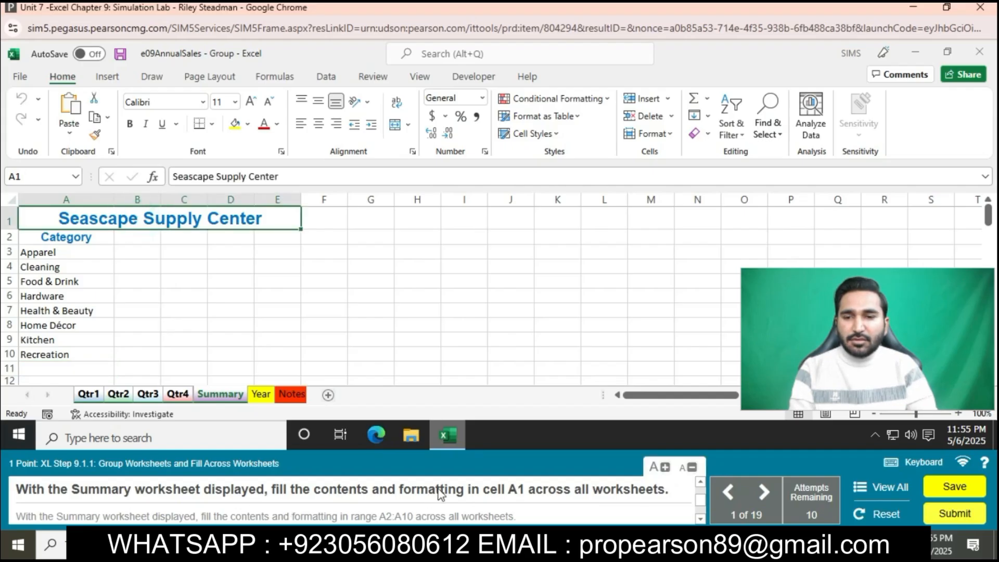
left_click(710, 116)
left_click(734, 205)
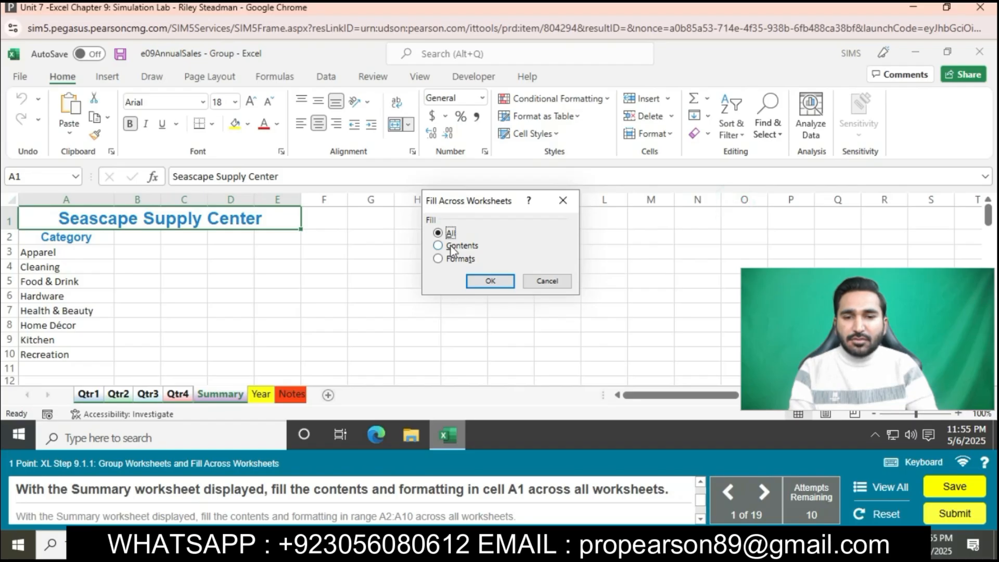
left_click(512, 286)
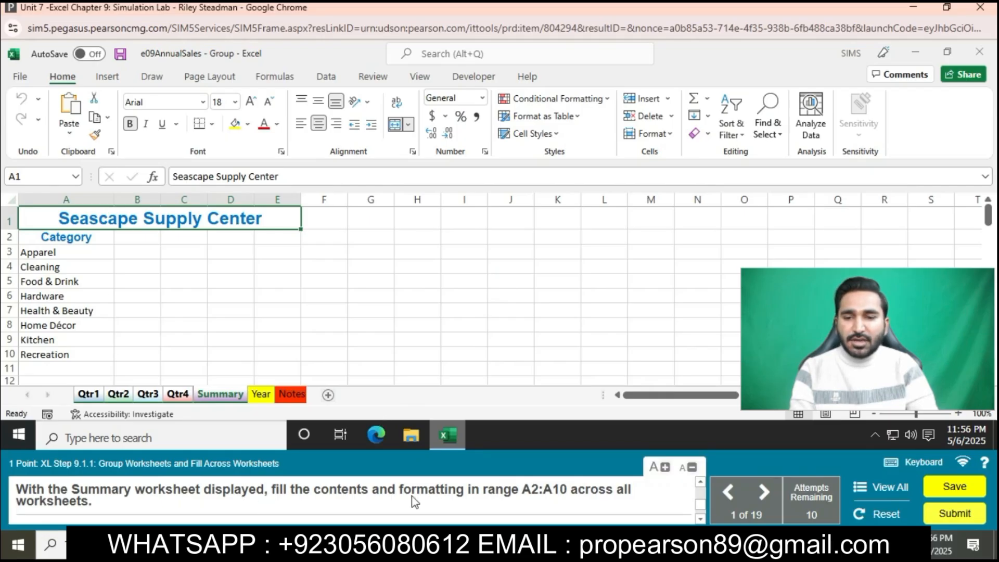
- Fill the contents and formatting of the range A2:A10 across the grouped worksheets, and ungroup the sheets
left_click(92, 237)
left_click_drag(93, 237, 90, 355)
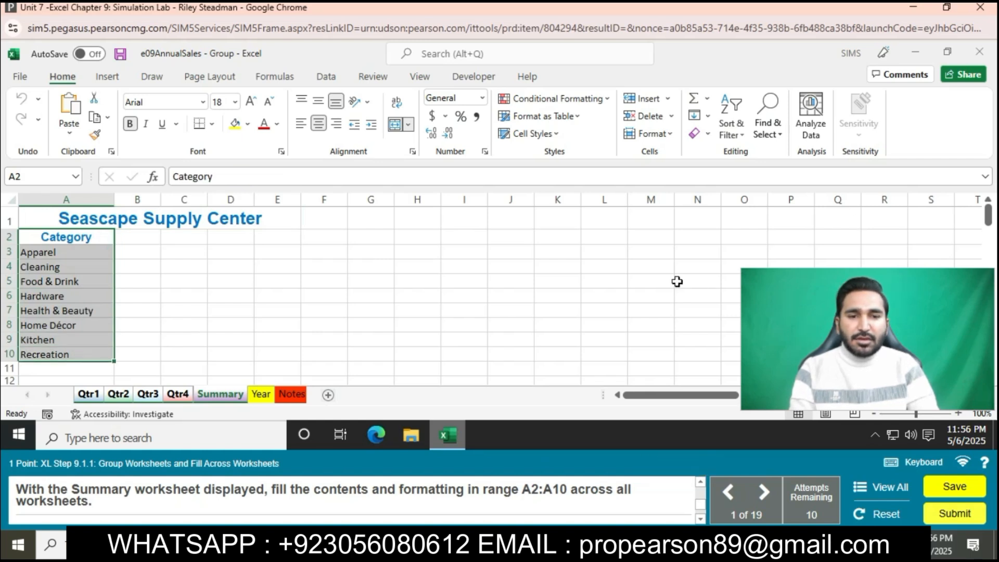
left_click(695, 116)
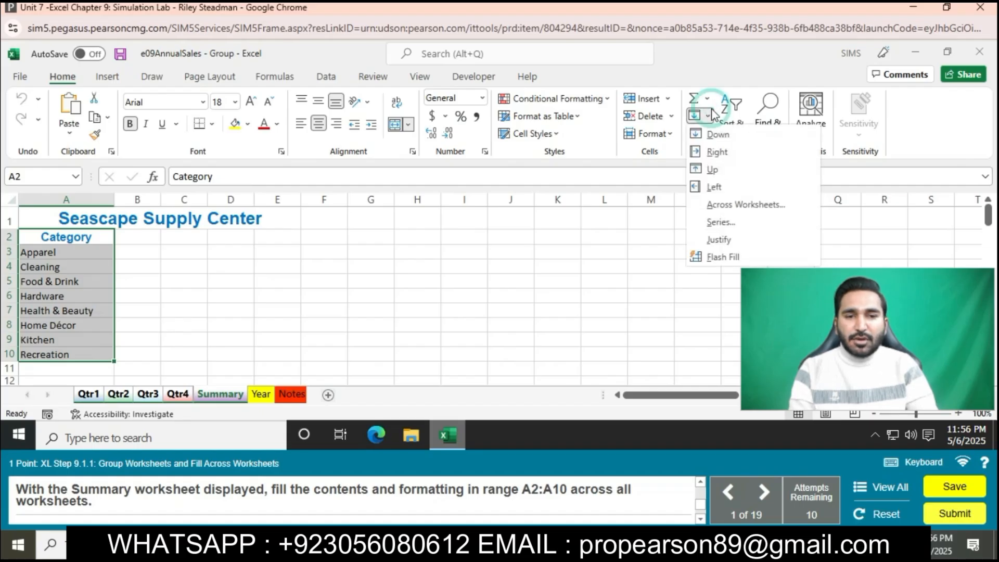
left_click(717, 209)
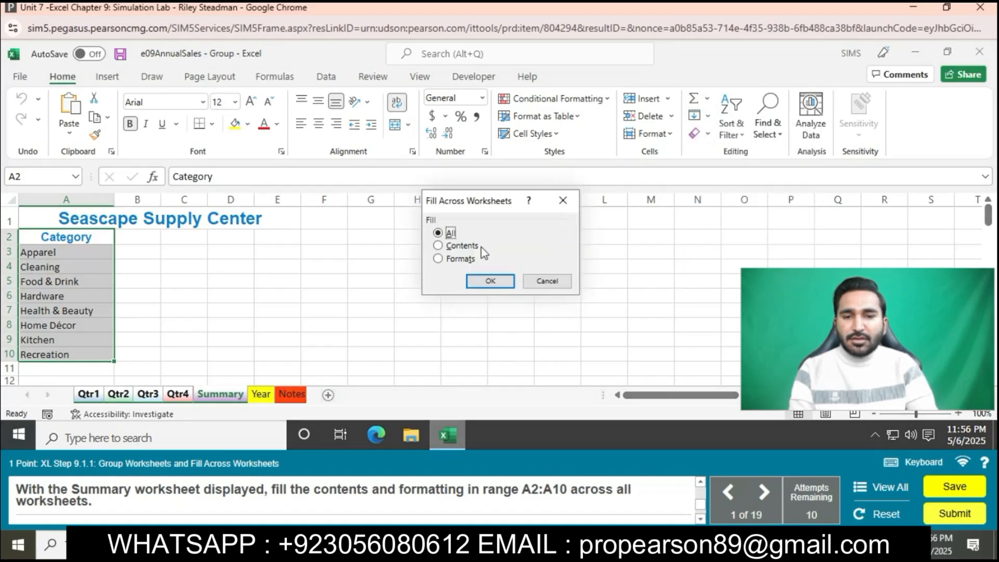
left_click(488, 281)
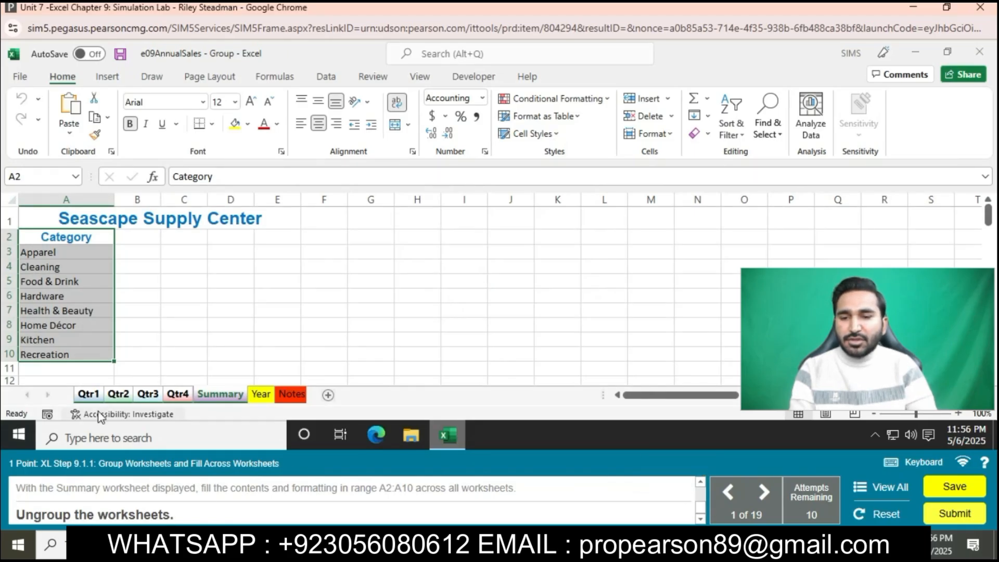
right_click(121, 394)
left_click(123, 388)
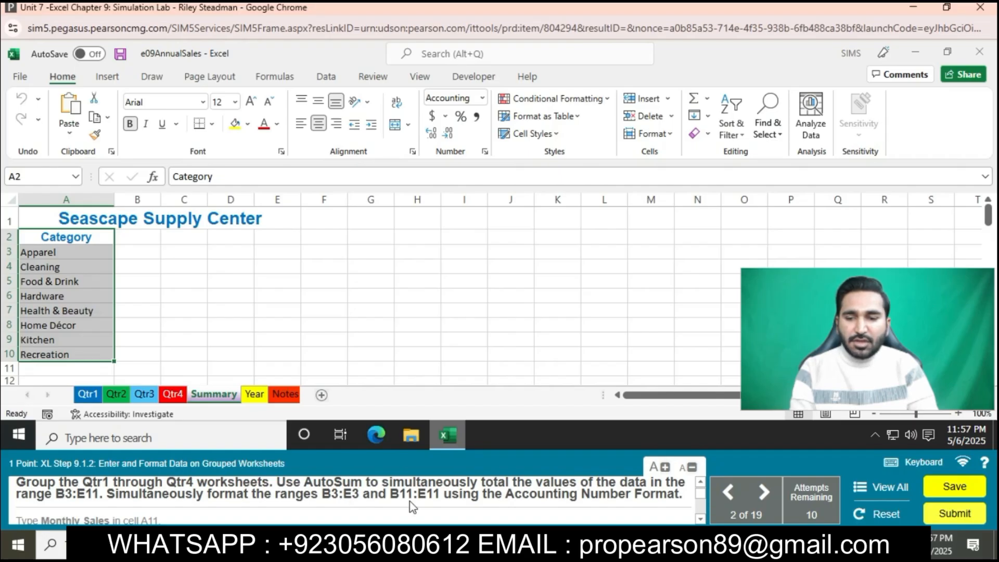
- Group the Qtr1 through Qtr4 worksheets and total the range B3:E11 with AutoSum
left_click(87, 397)
left_click(118, 394, "ctrl")
left_click(144, 394, "ctrl")
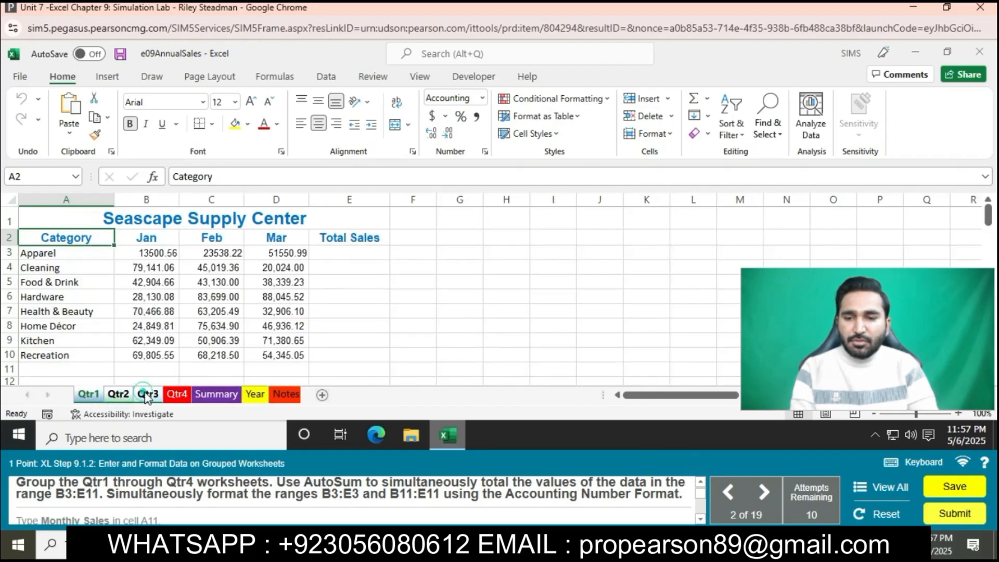
left_click(177, 395, "ctrl")
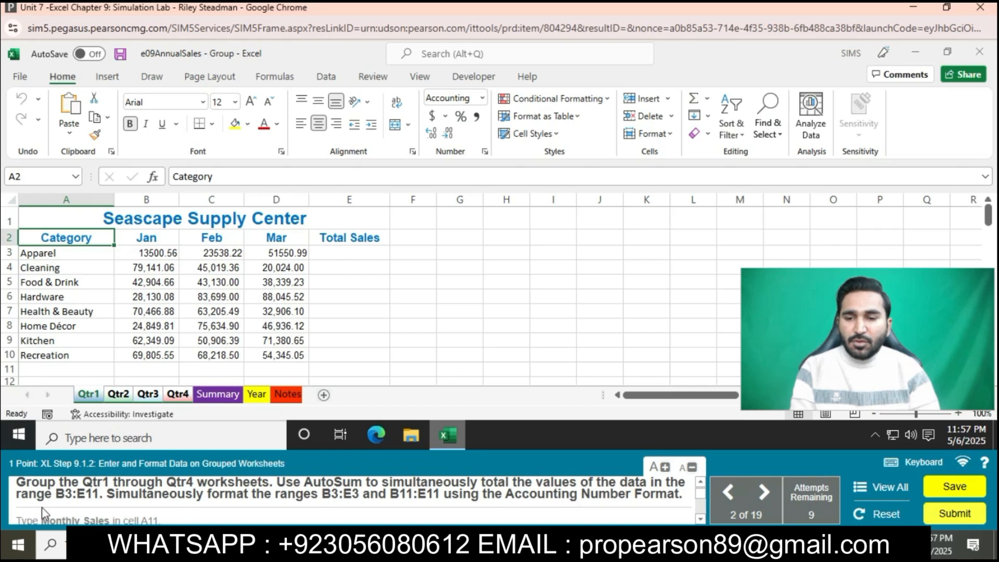
left_click_drag(136, 253, 359, 368)
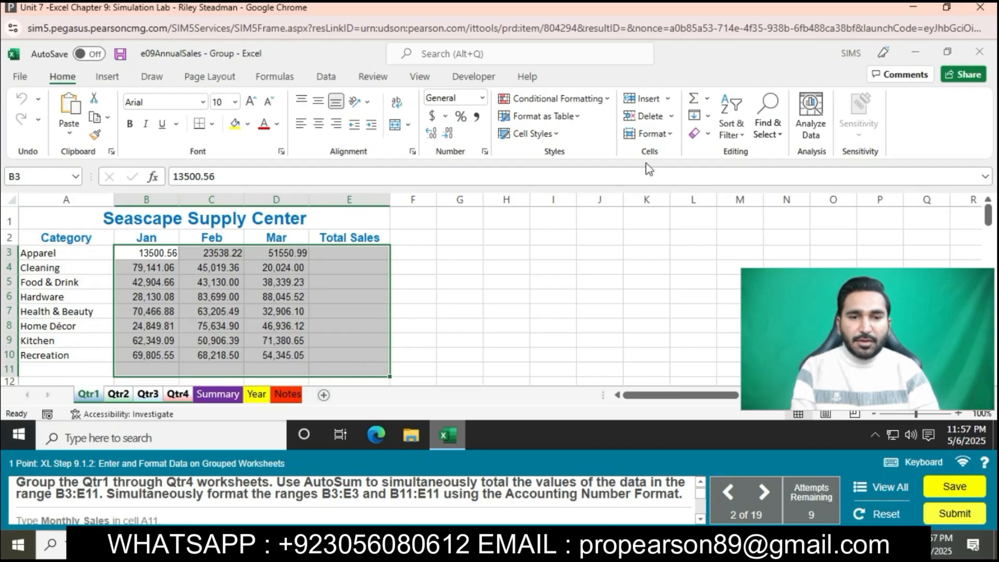
left_click(697, 97)
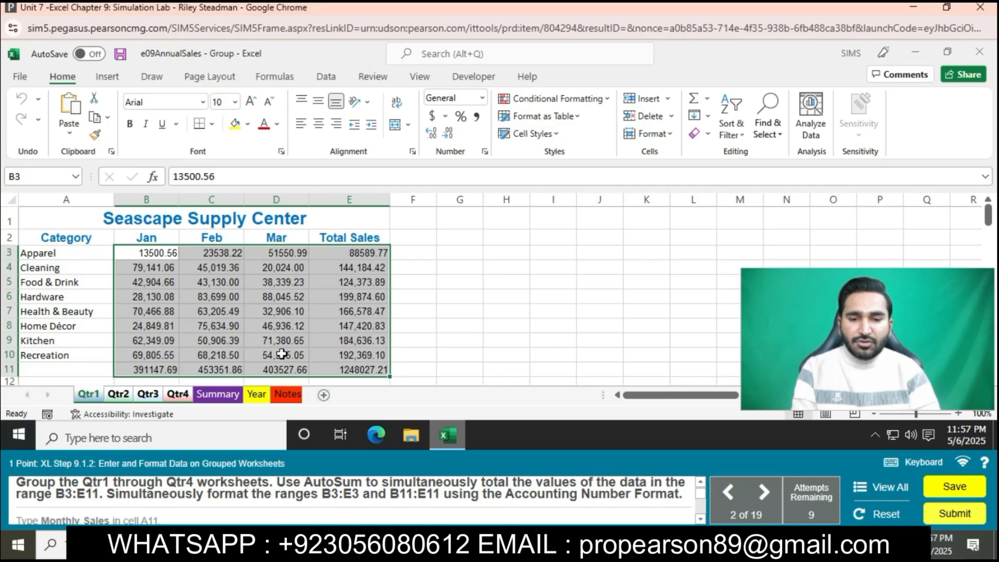
- Apply the Accounting Number Format to the ranges B3:E3 and B11:E11 on the grouped sheets
left_click_drag(156, 253, 362, 252)
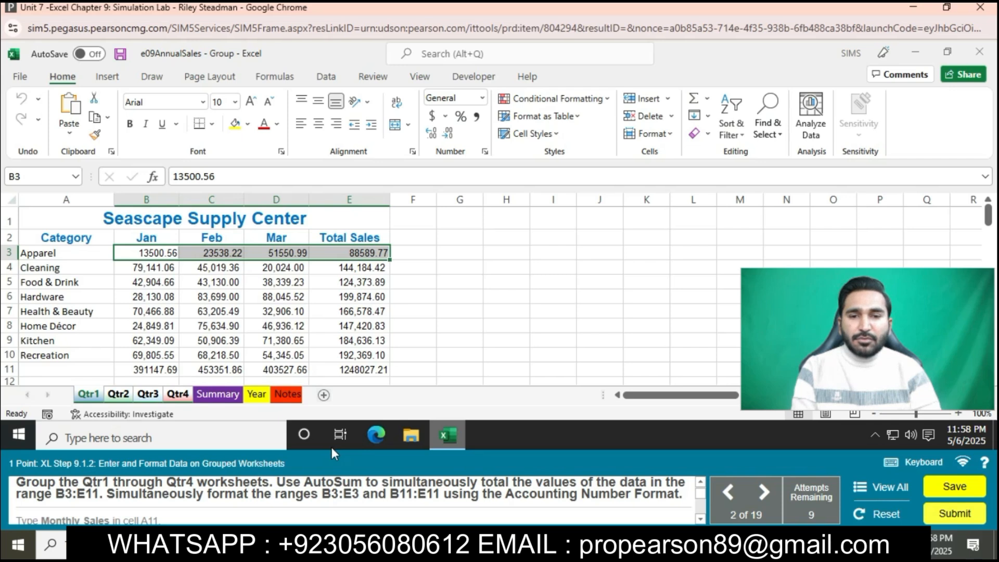
left_click_drag(163, 369, 334, 365)
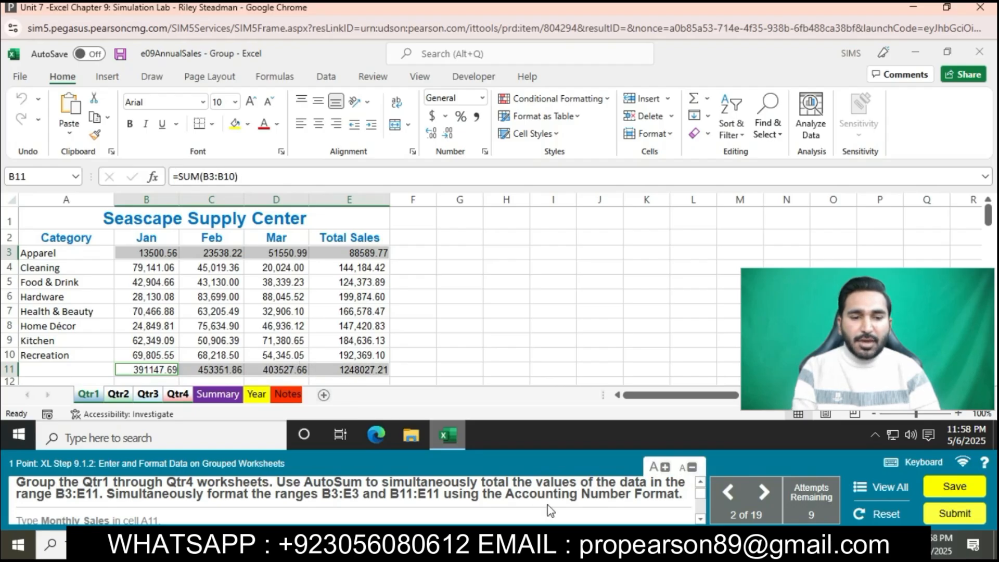
left_click(432, 115)
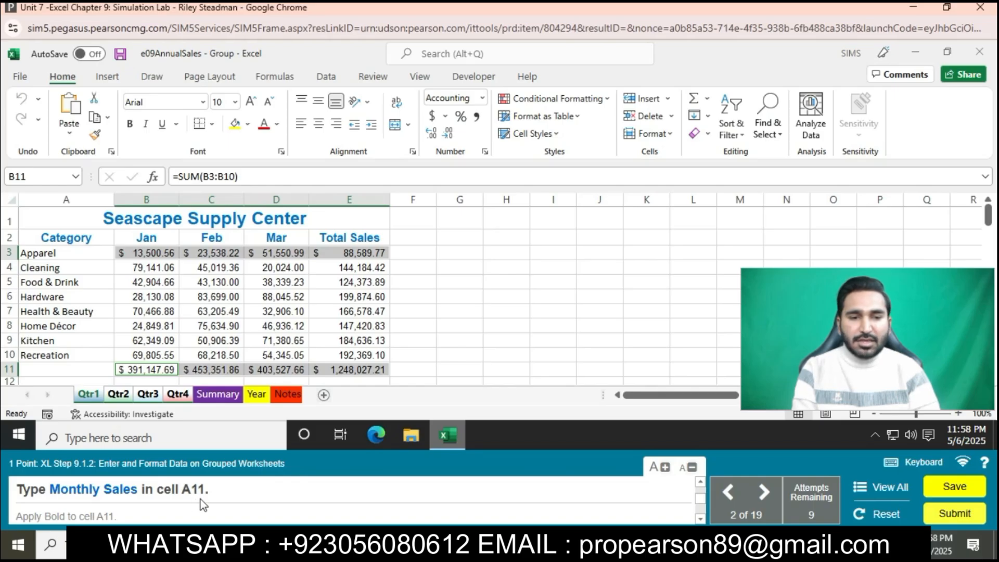
- Enter the label Monthly Sales in cell A11 and make it bold
left_click(86, 370)
type("Monthly Sales")
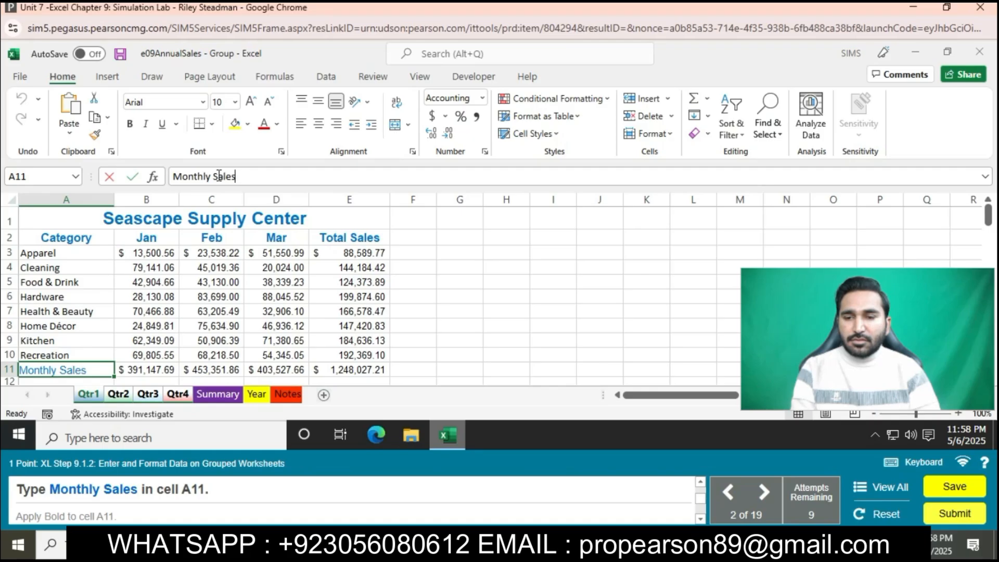
key("Return")
left_click(90, 331)
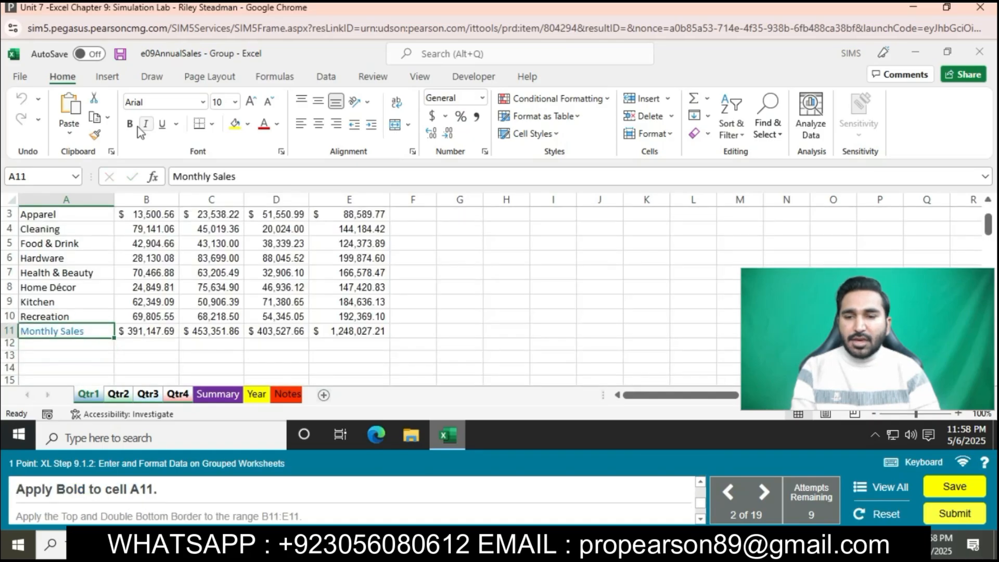
left_click(131, 124)
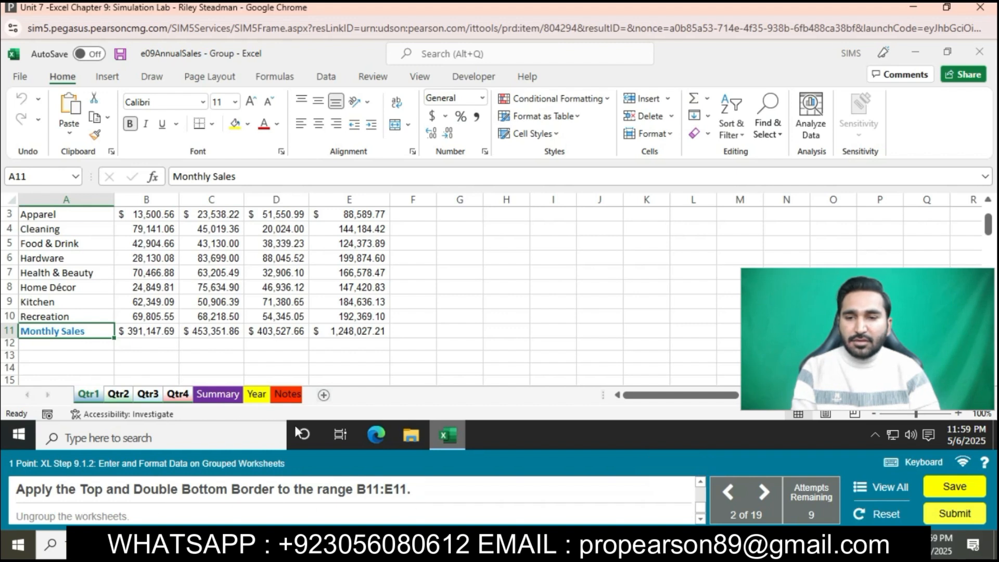
- Try to apply the Top and Double Bottom Border to the range A11:E11
left_click_drag(78, 331, 354, 331)
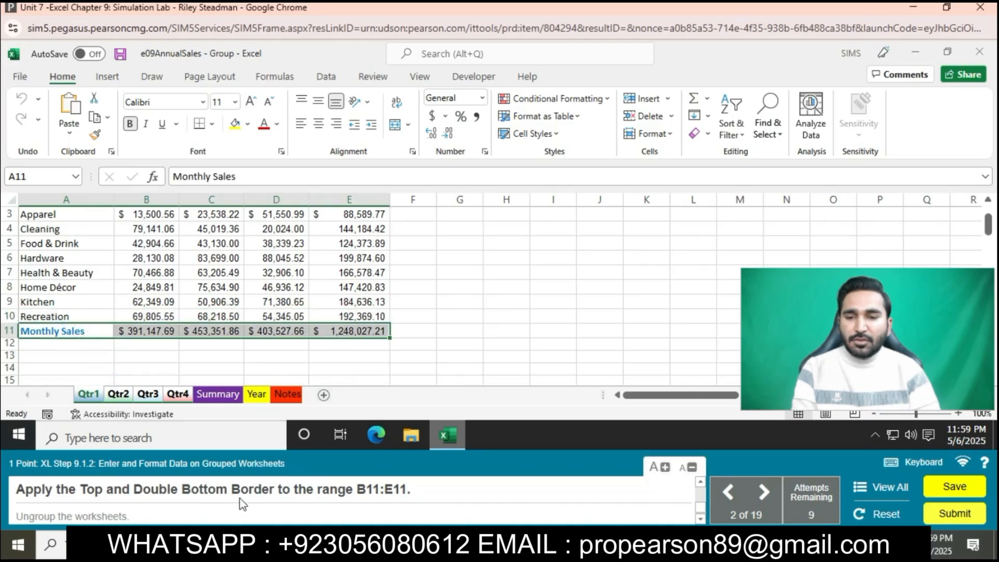
left_click(211, 125)
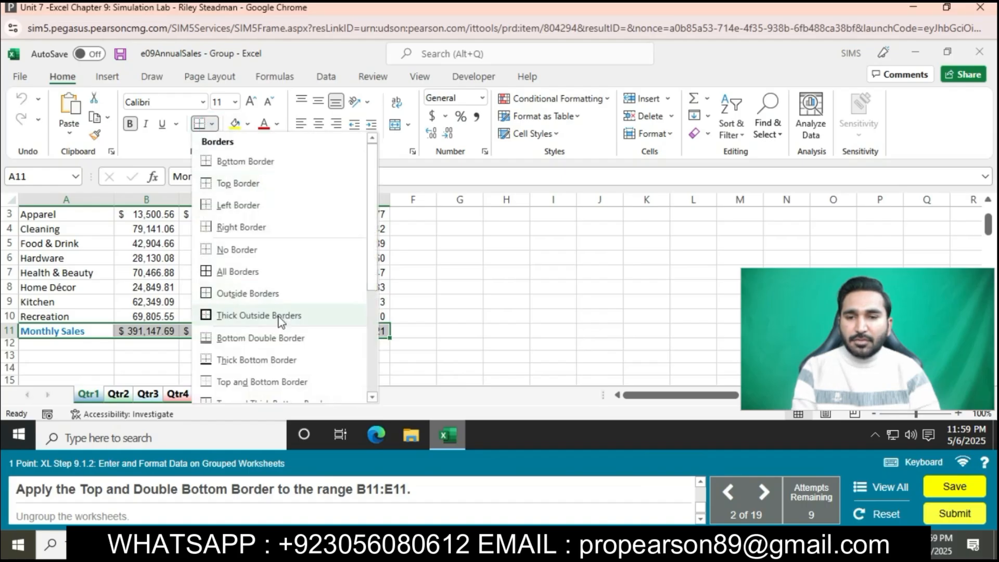
scroll(270, 343, "down", 1)
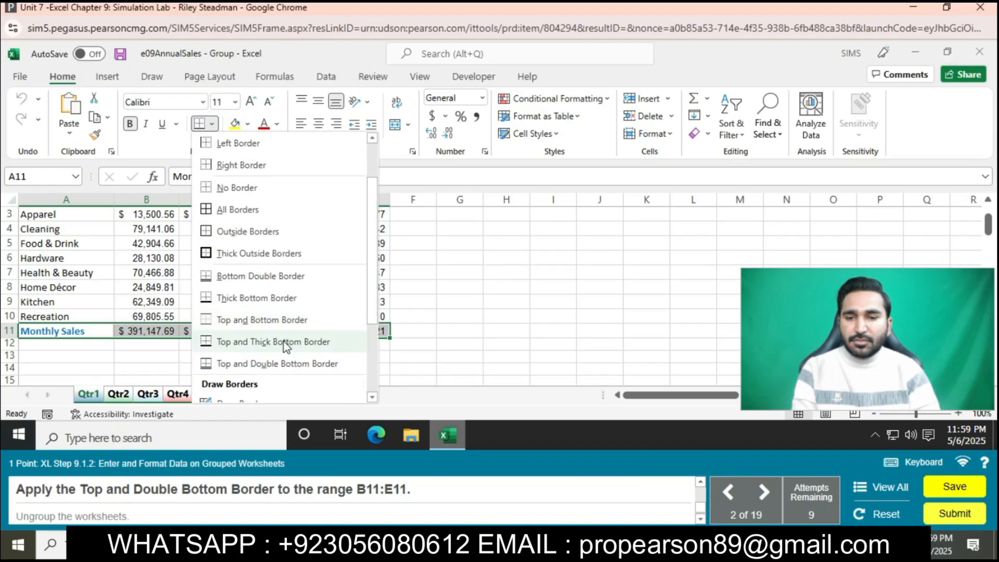
left_click(286, 364)
- Apply the Top and Double Bottom Border to the range B11:E11, and ungroup the worksheets
left_click_drag(130, 331, 341, 329)
left_click(212, 124)
left_click(266, 363)
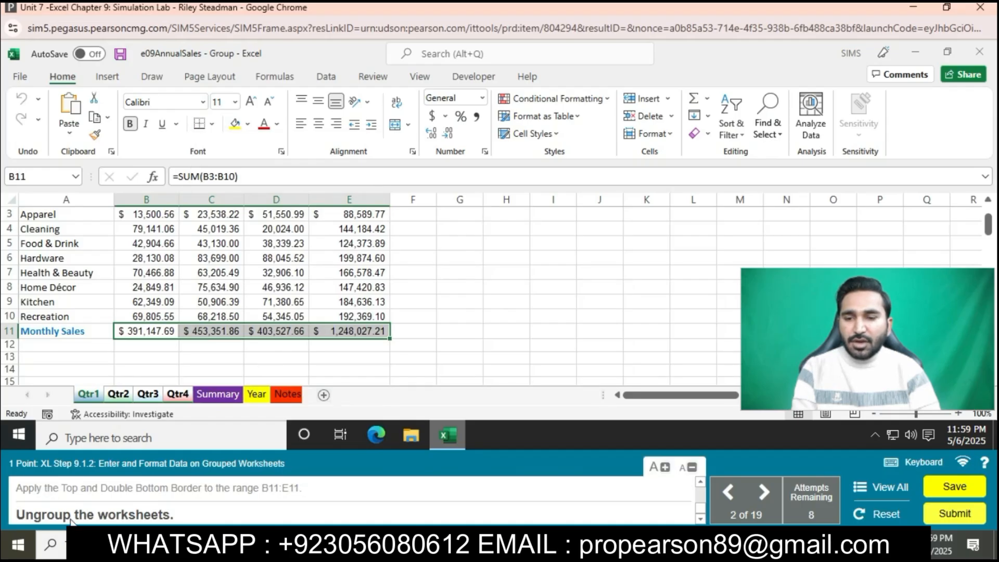
right_click(94, 396)
left_click(128, 386)
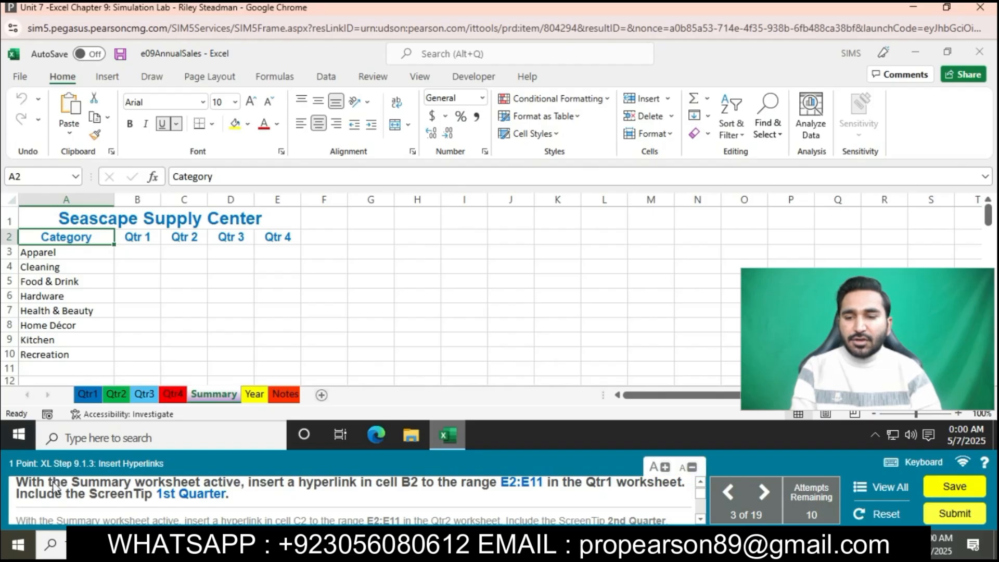
- Set up a hyperlink in cell B2 of the Summary sheet to the range E2:E11 in the Qtr1 worksheet
left_click(139, 238)
right_click(139, 245)
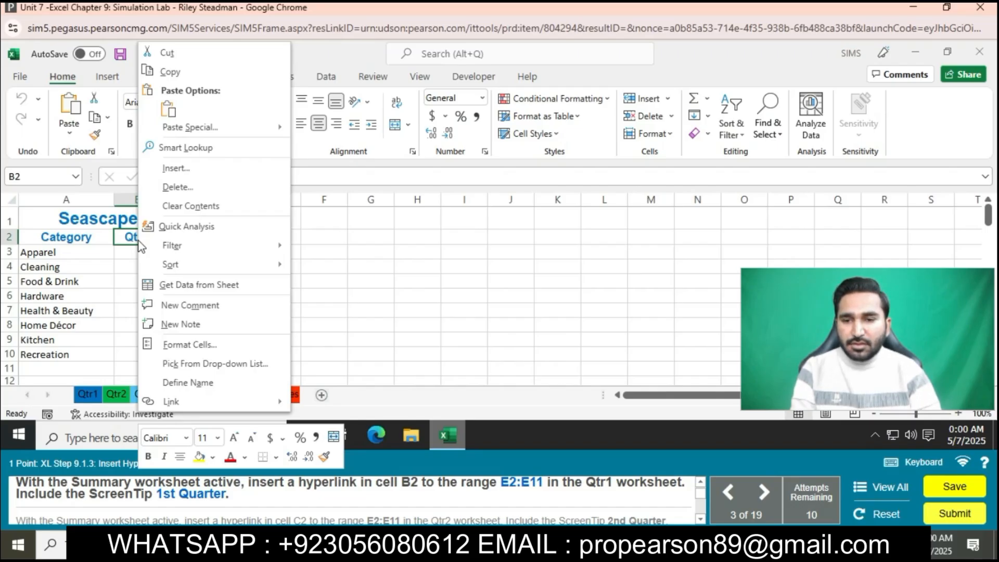
left_click(203, 401)
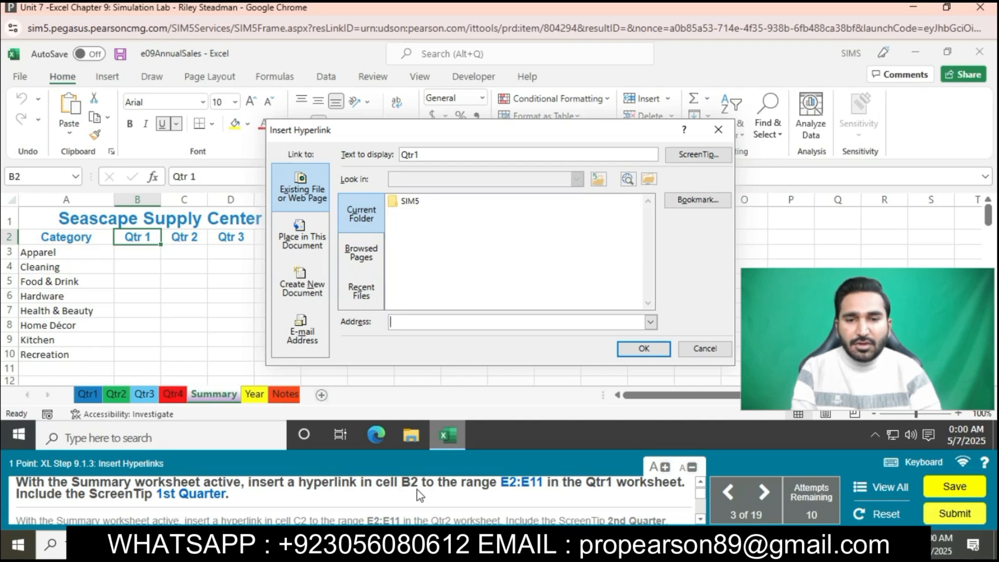
left_click(302, 237)
left_click(419, 189)
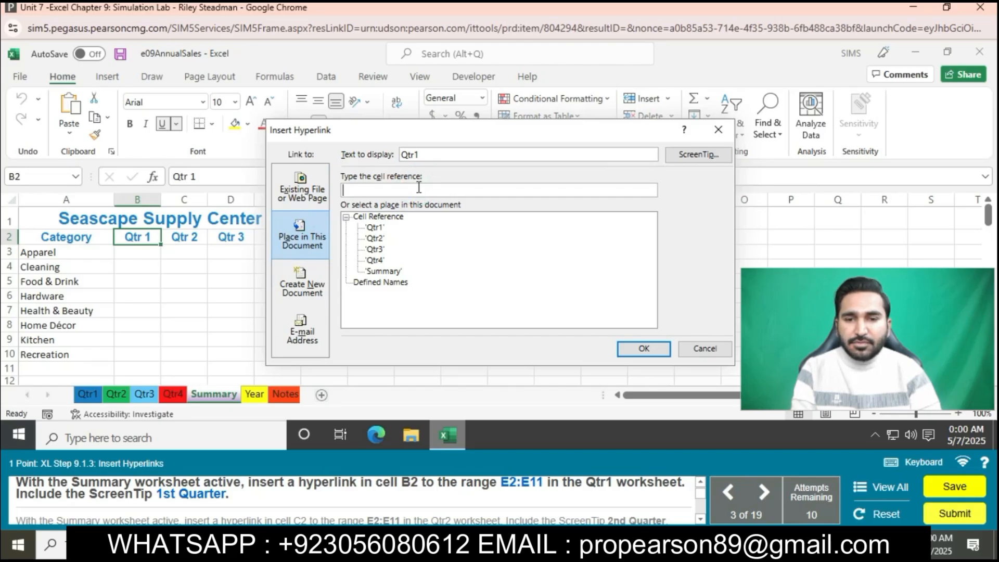
type("E2:E11")
left_click(375, 228)
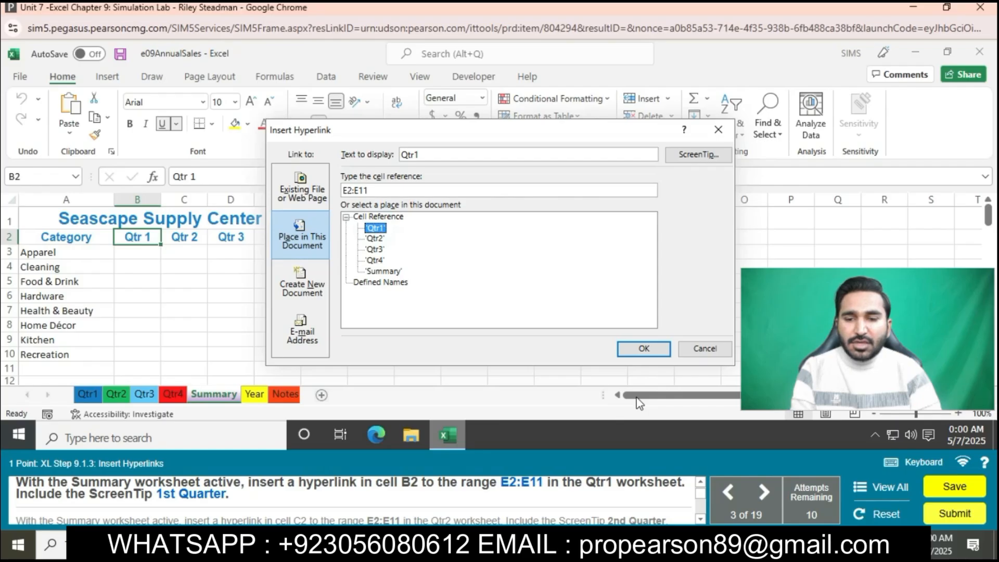
- Add the ScreenTip 1st Quarter to the cell B2 hyperlink and insert the link
left_click(698, 155)
type("1st Quarter")
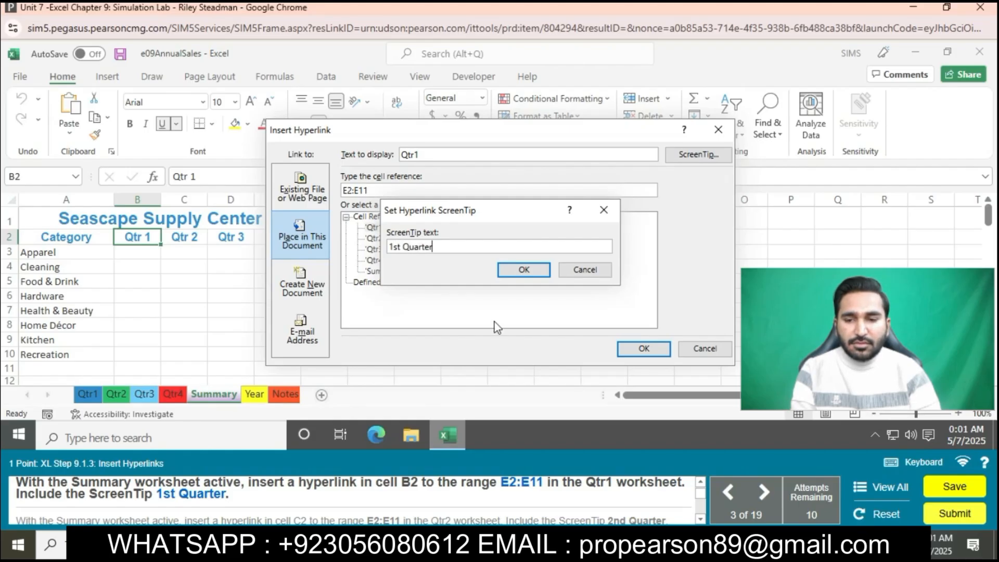
left_click(544, 270)
key("Return")
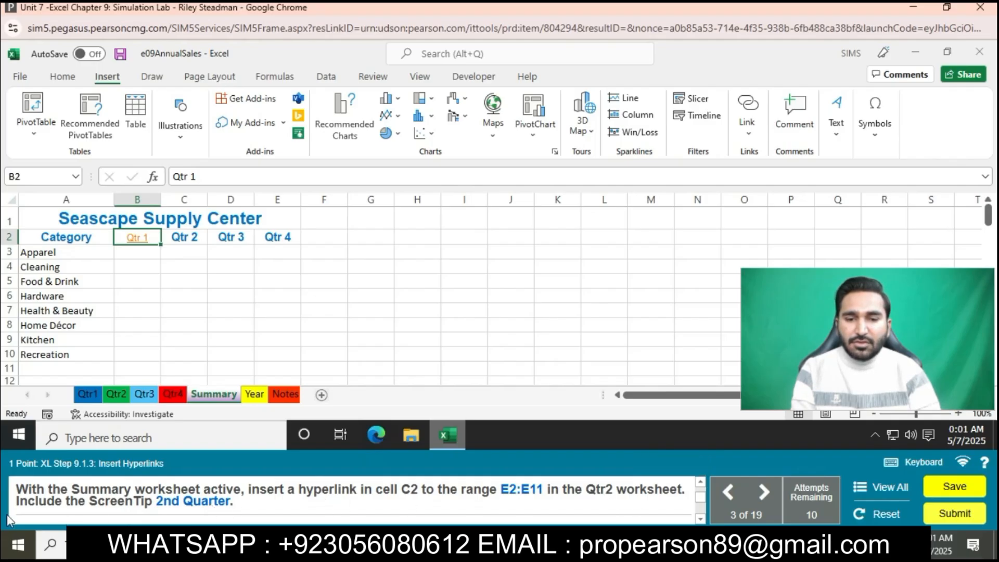
- Set up a hyperlink in cell C2 of the Summary sheet to the range E2:E11 in the Qtr2 worksheet
left_click(185, 237)
right_click(185, 237)
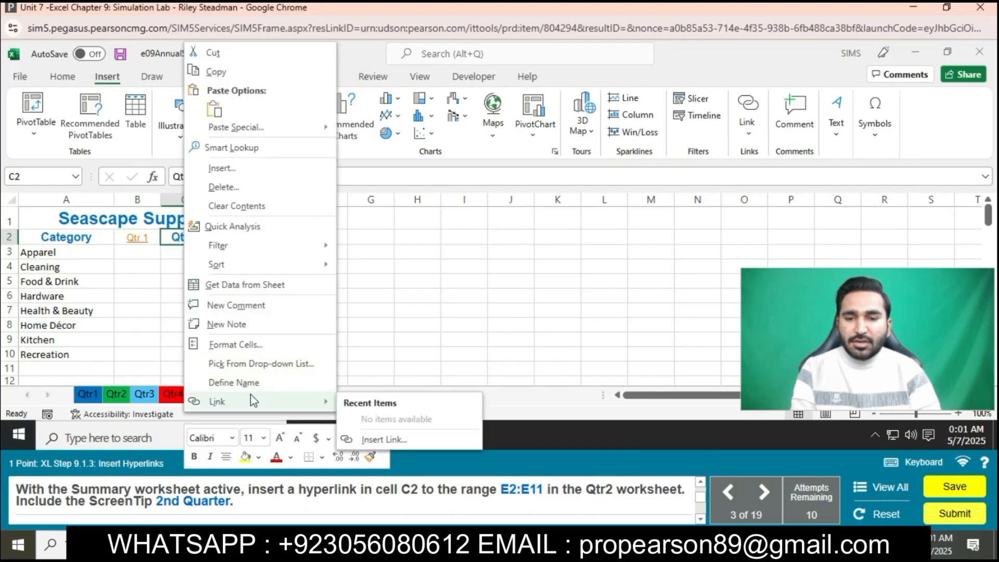
left_click(253, 403)
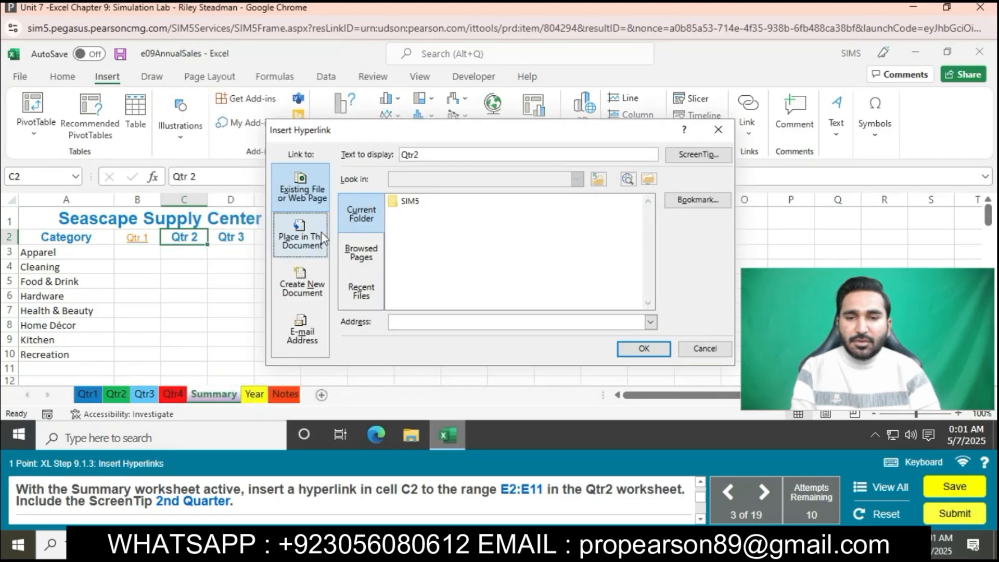
left_click(302, 237)
left_click(376, 238)
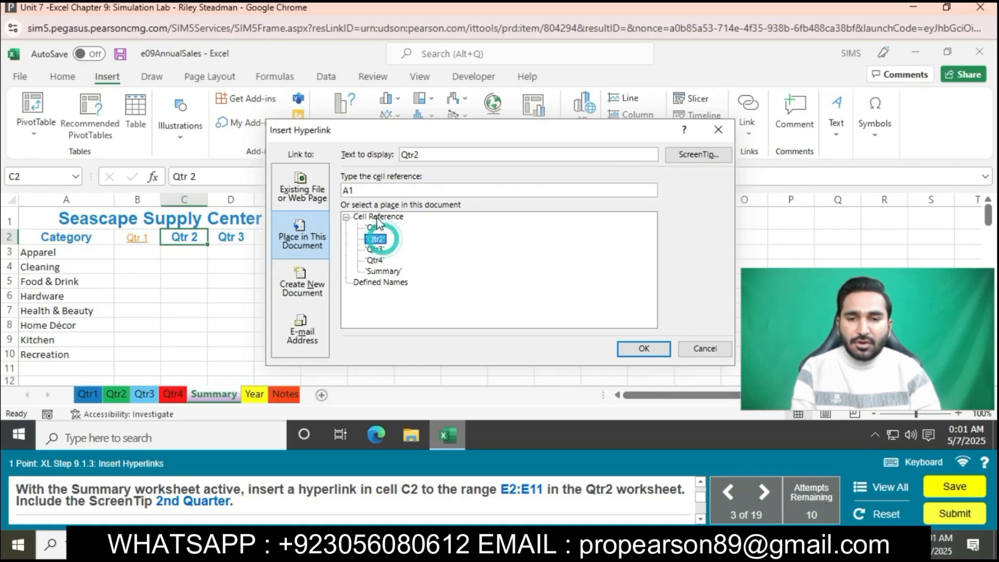
left_click(368, 190)
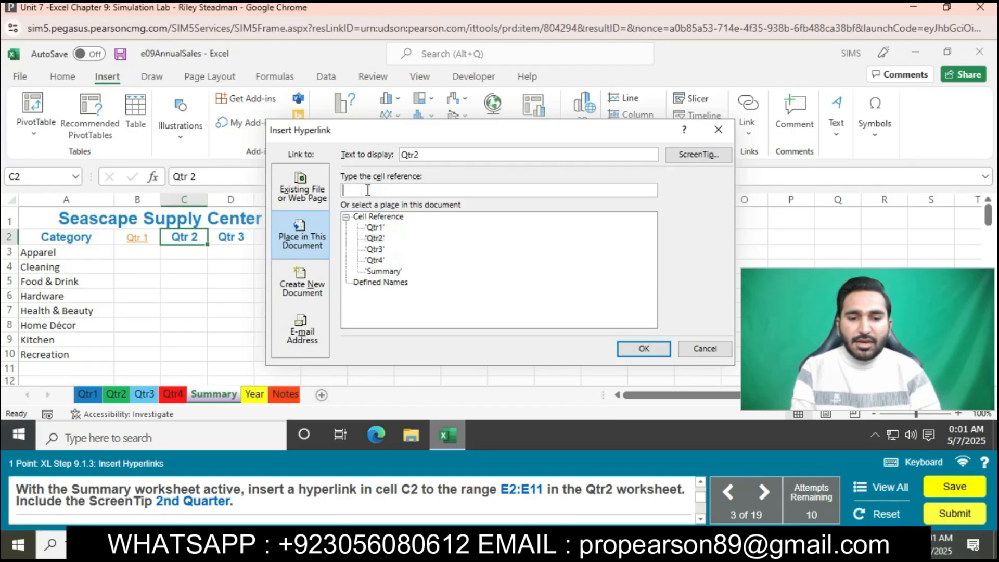
type("E2:e11")
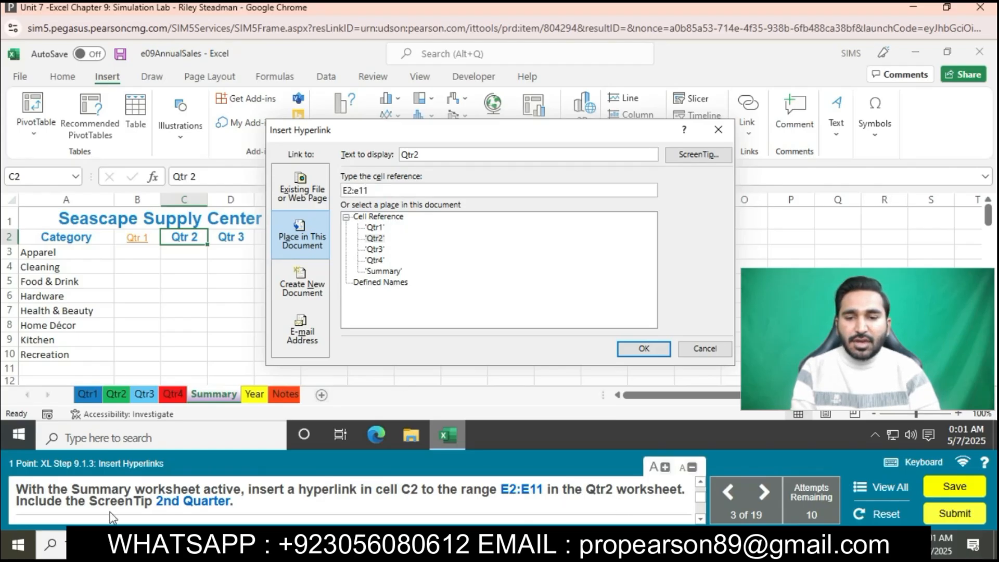
- Add the ScreenTip 2nd Quarter to the cell C2 hyperlink and insert the link
left_click(698, 155)
type("2")
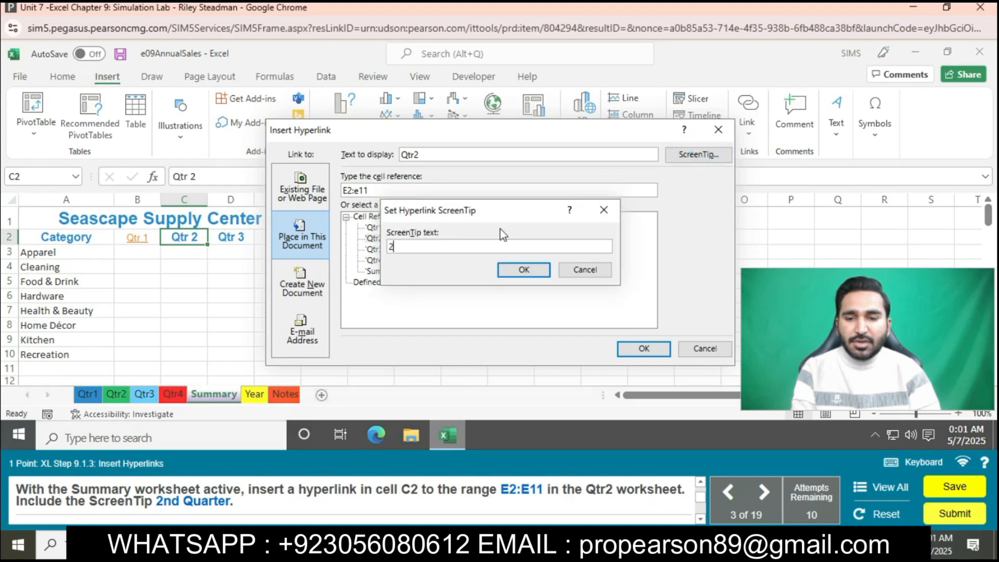
type("nd Quarter")
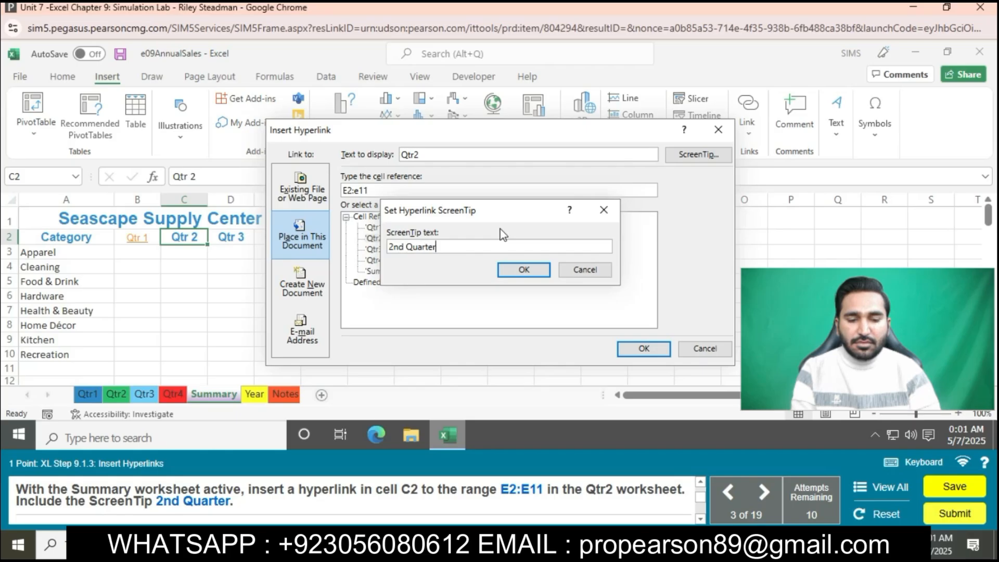
left_click(523, 270)
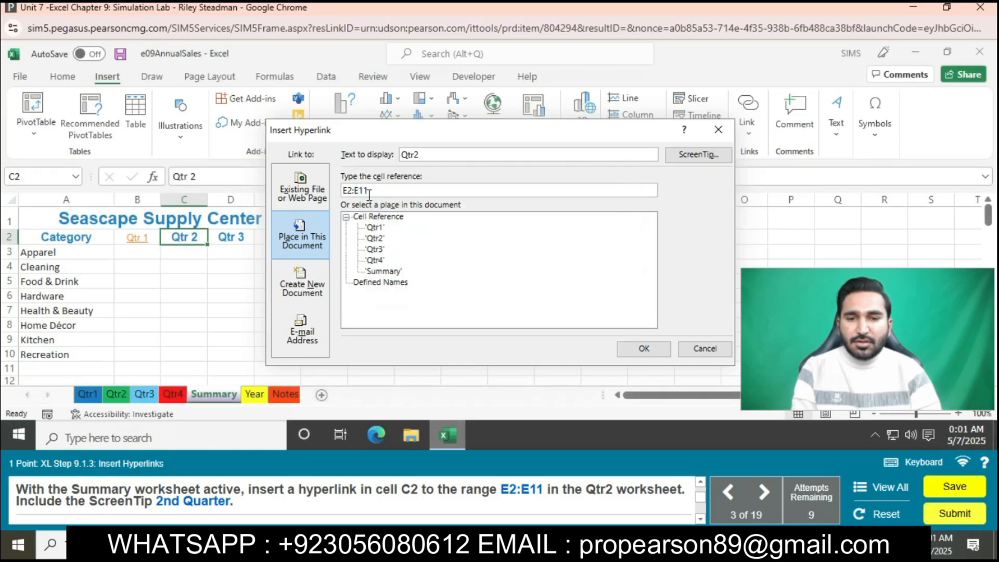
left_click(644, 349)
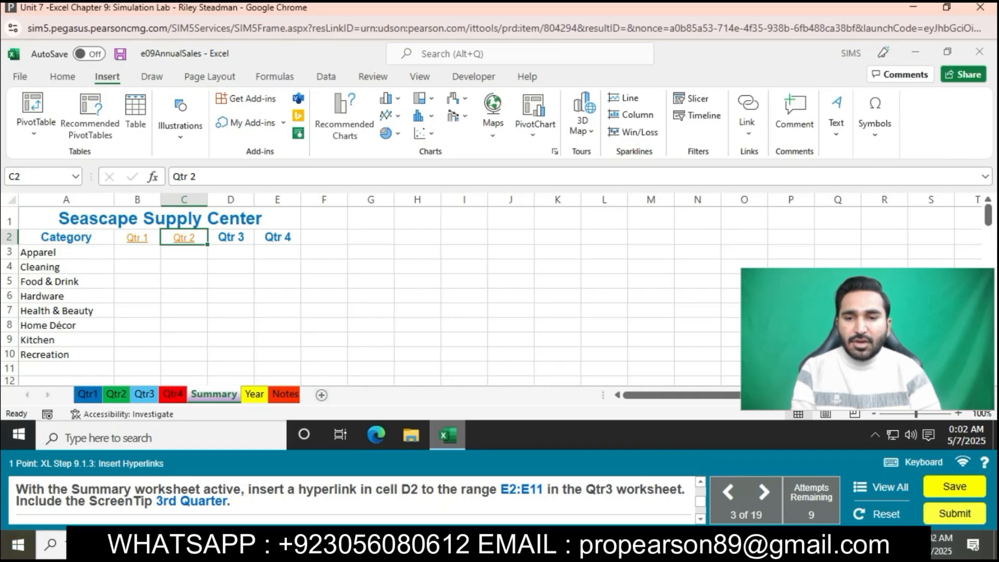
- Set up a hyperlink in cell D2 of the Summary sheet to the range E2:E11 in the Qtr3 worksheet
left_click(237, 237)
right_click(236, 237)
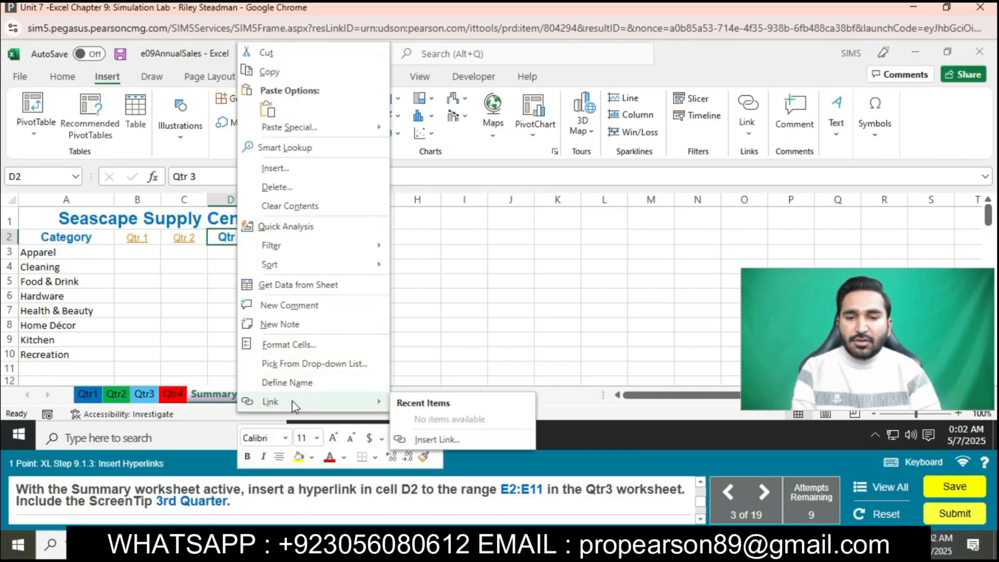
left_click(292, 401)
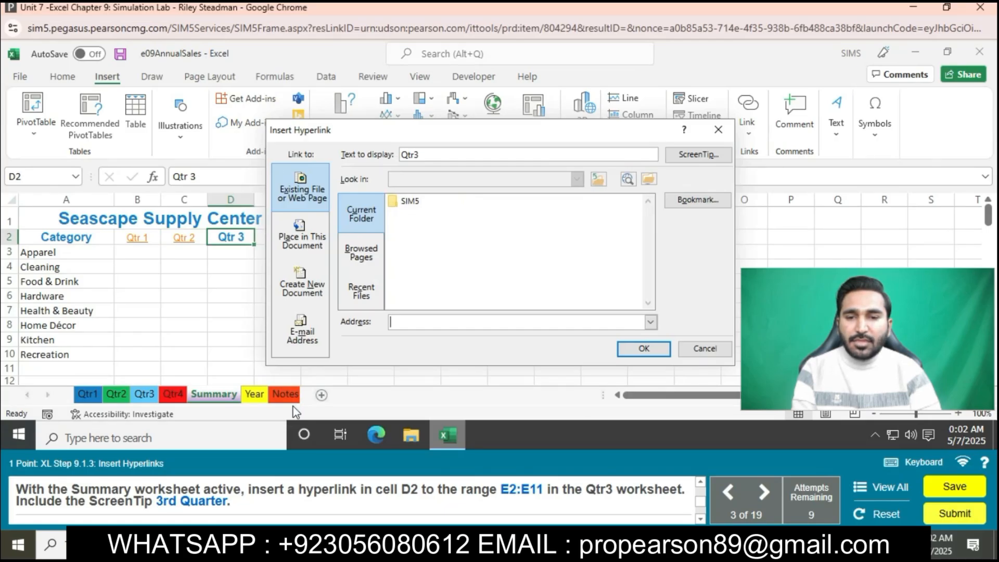
left_click(302, 237)
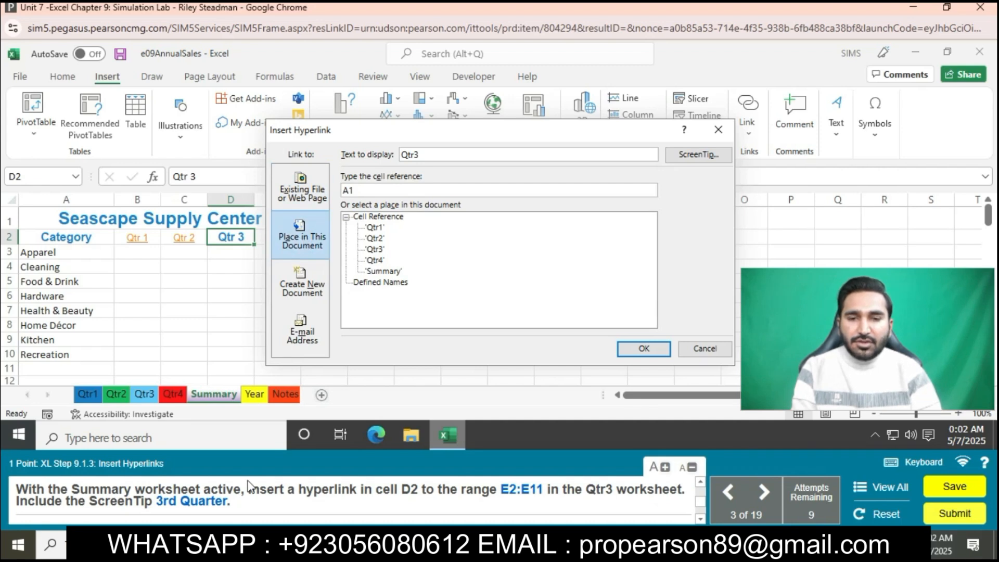
left_click(376, 191)
key("BackSpace")
key("BackSpace")
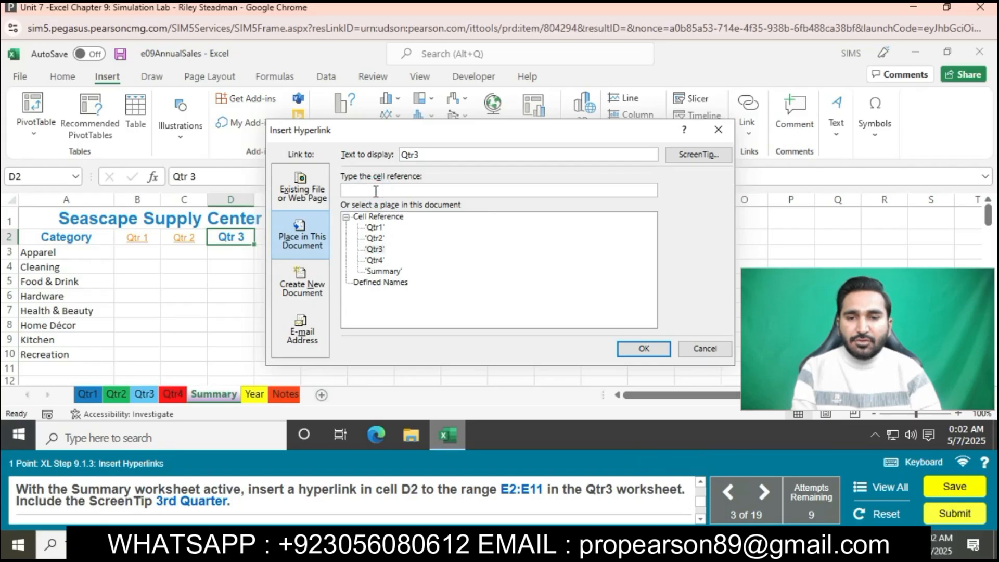
type("E2:E11")
- Add the ScreenTip 3rd Quarter to the cell D2 hyperlink and insert the link
left_click(708, 158)
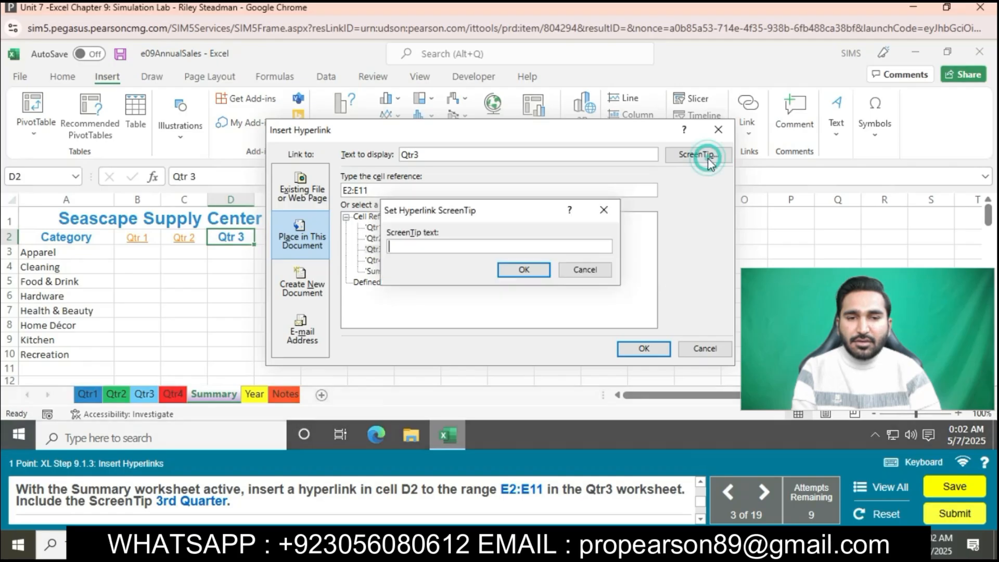
type("3rd Qua")
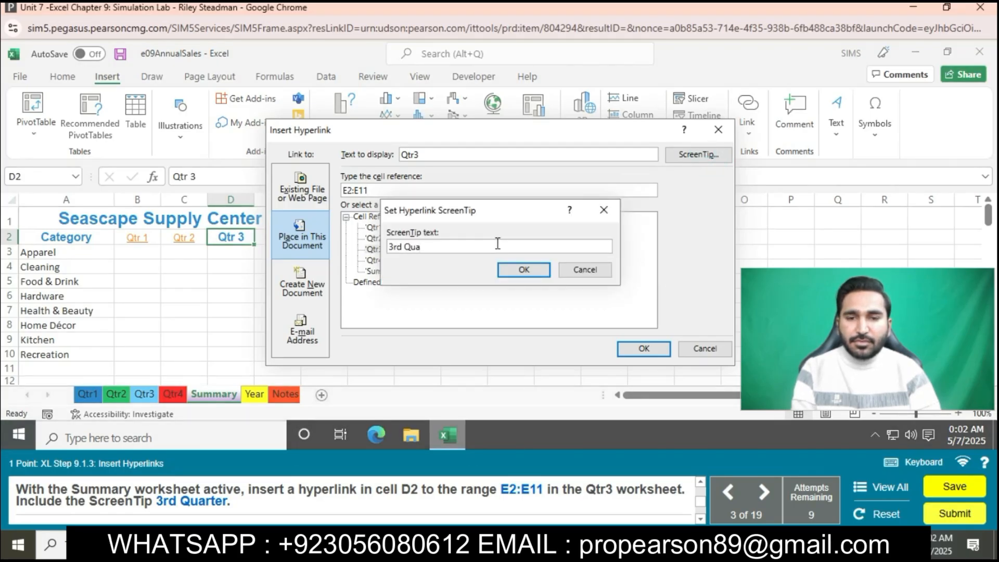
type("rter")
left_click(522, 270)
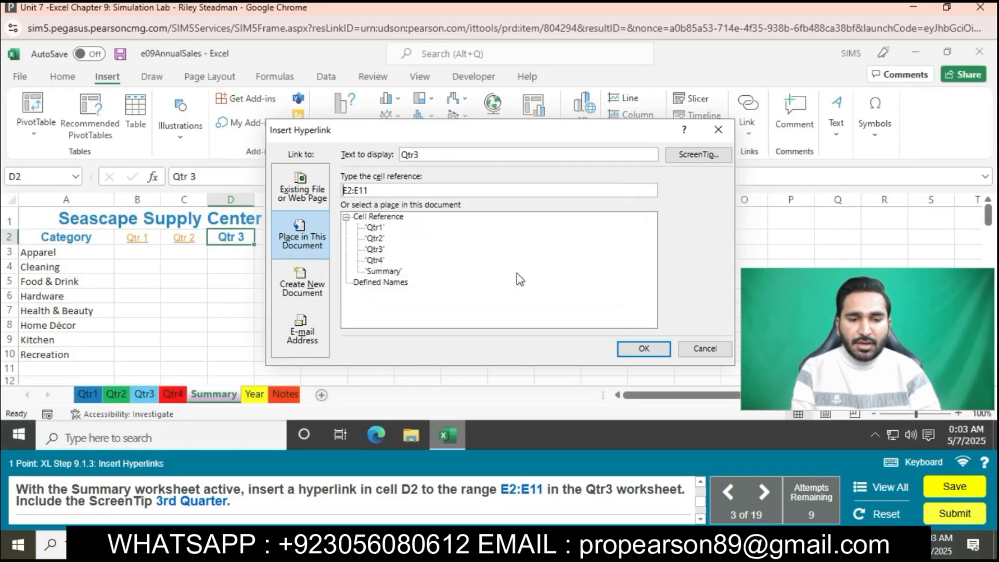
left_click(639, 350)
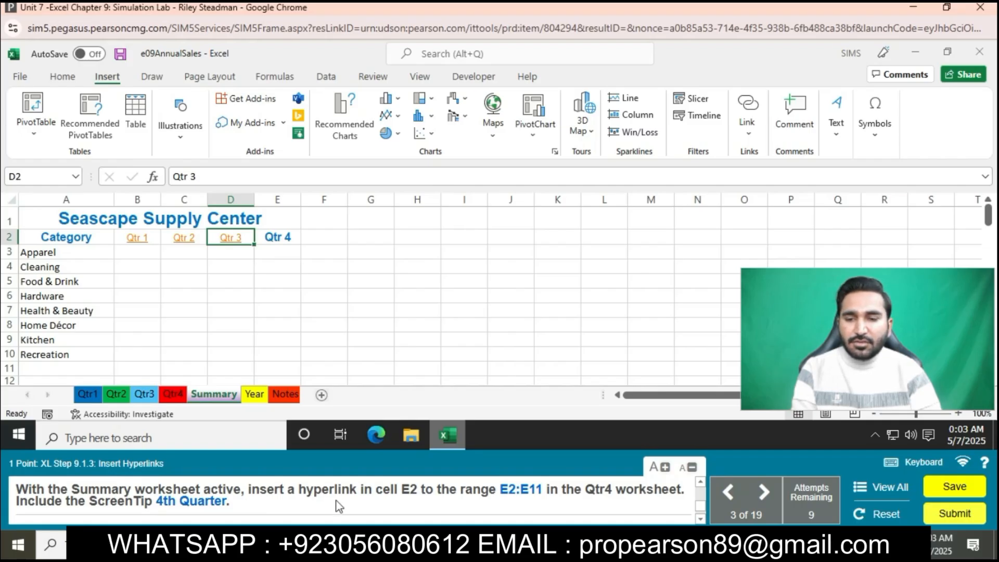
- Set up a hyperlink in cell E2 of the Summary sheet to the range E2:E11 in the Qtr4 worksheet
left_click(281, 240)
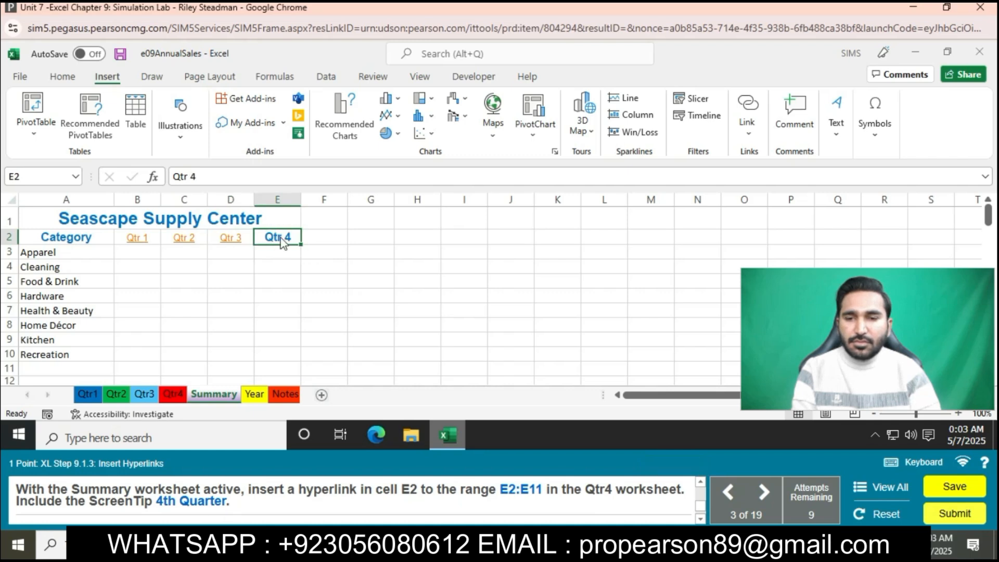
right_click(280, 237)
left_click(349, 404)
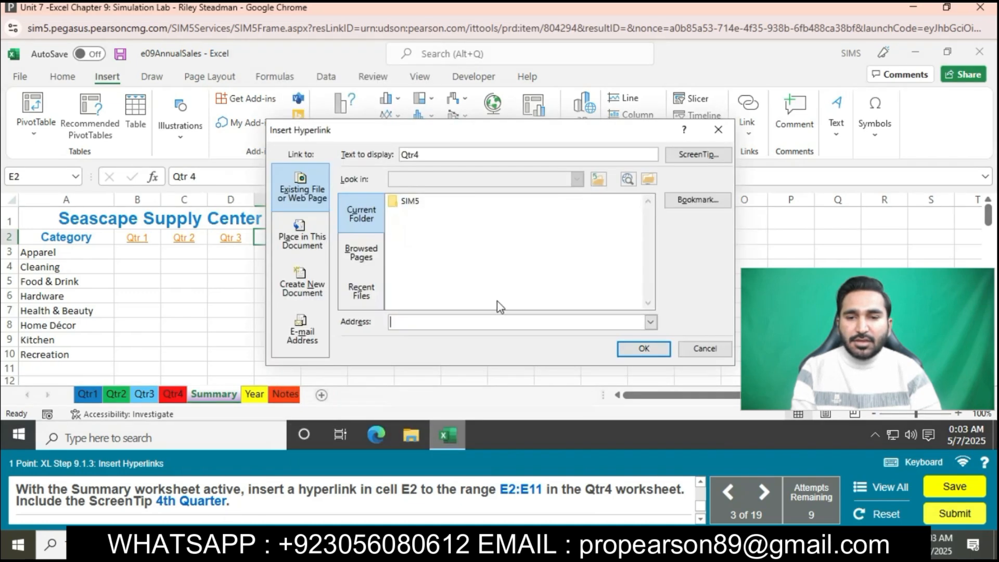
left_click(302, 236)
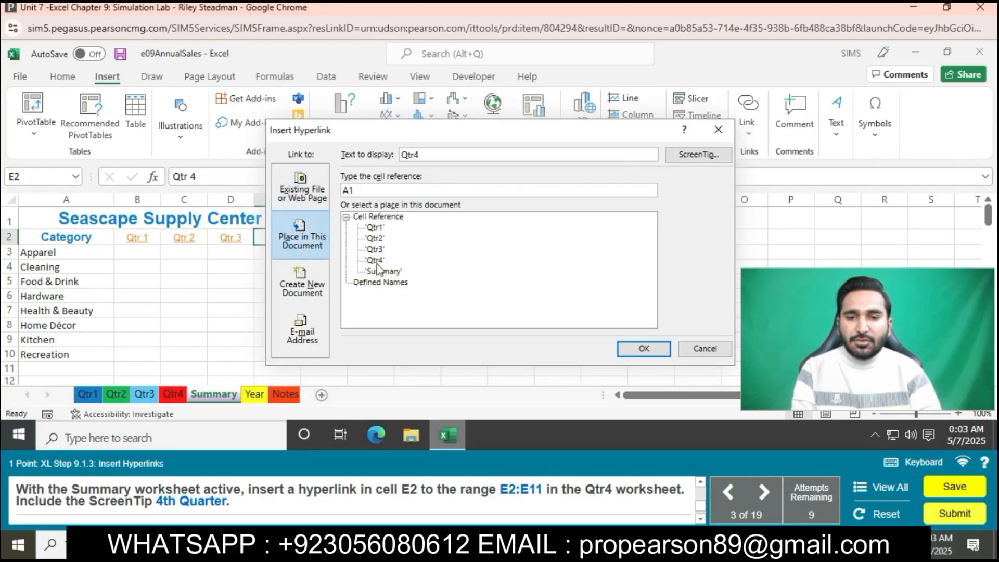
left_click(386, 191)
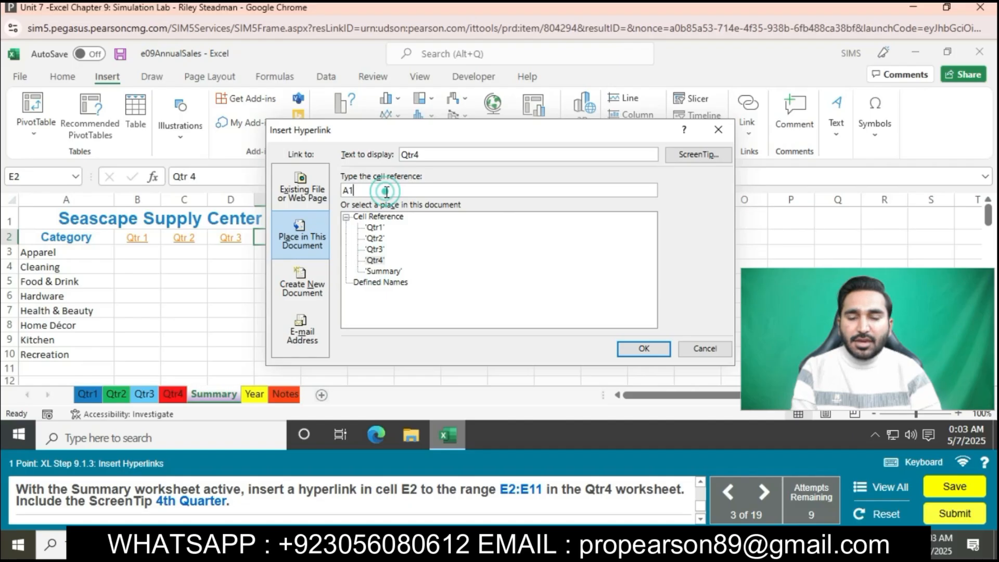
key("BackSpace")
key("BackSpace")
type("E2:E11")
mouse_move(509, 503)
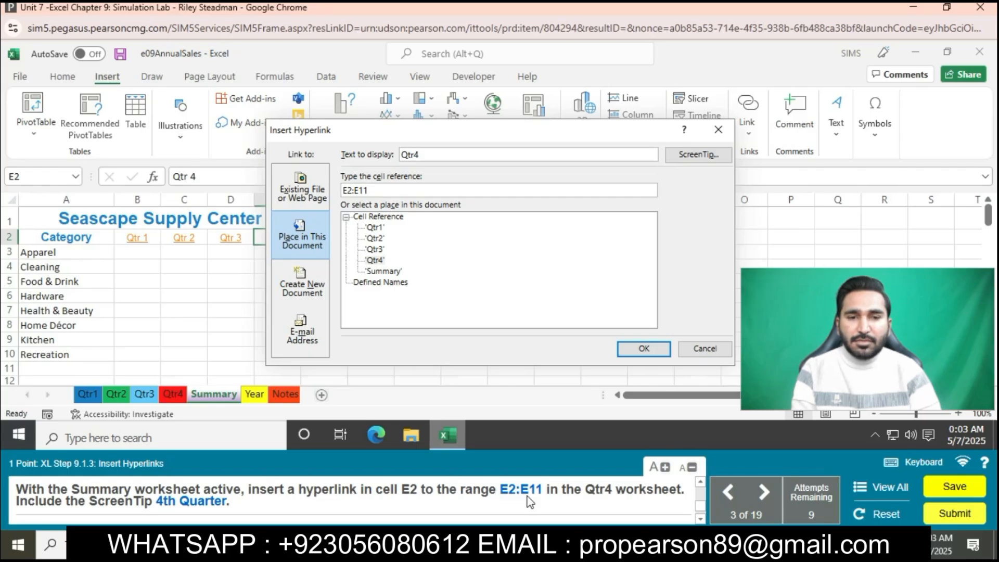
- Insert the cell E2 hyperlink with the ScreenTip 4th Quarter, and follow the hyperlink in cell B2
left_click(672, 155)
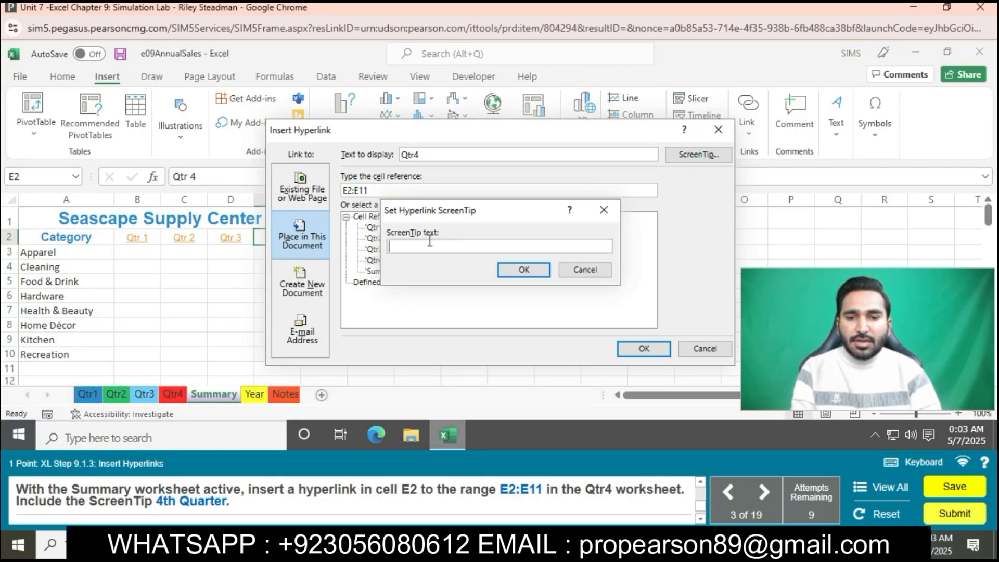
type("4th Quarter")
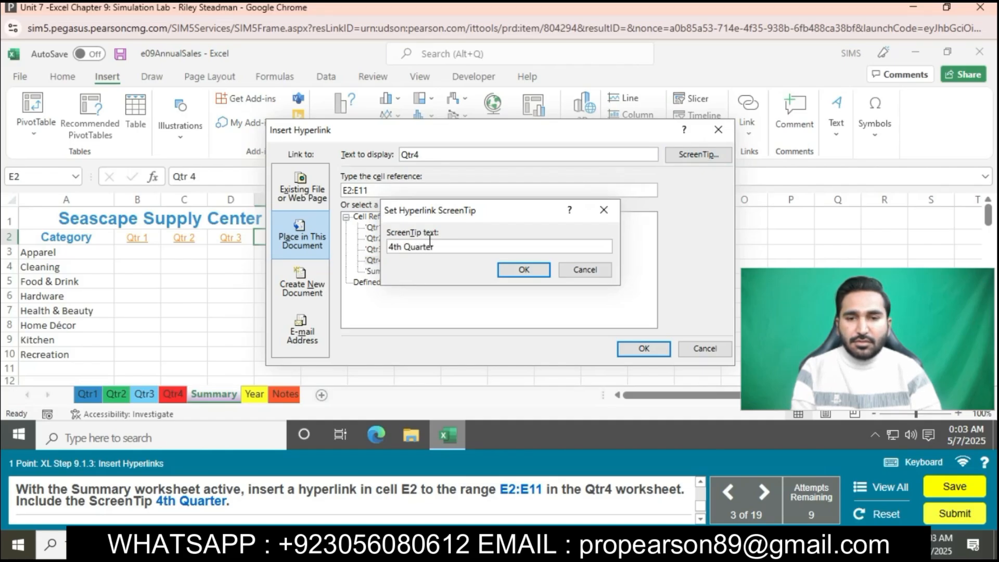
left_click(523, 270)
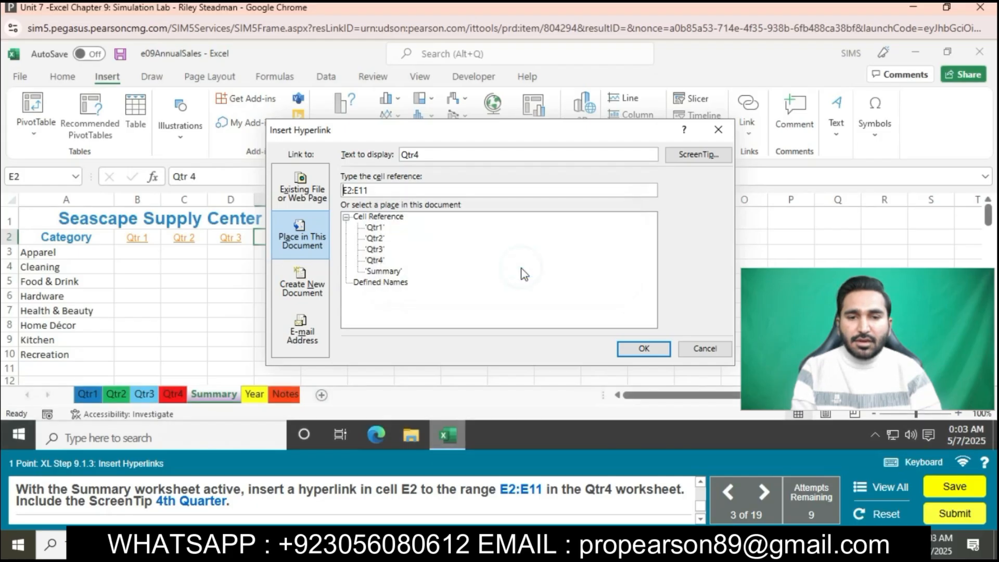
left_click(643, 348)
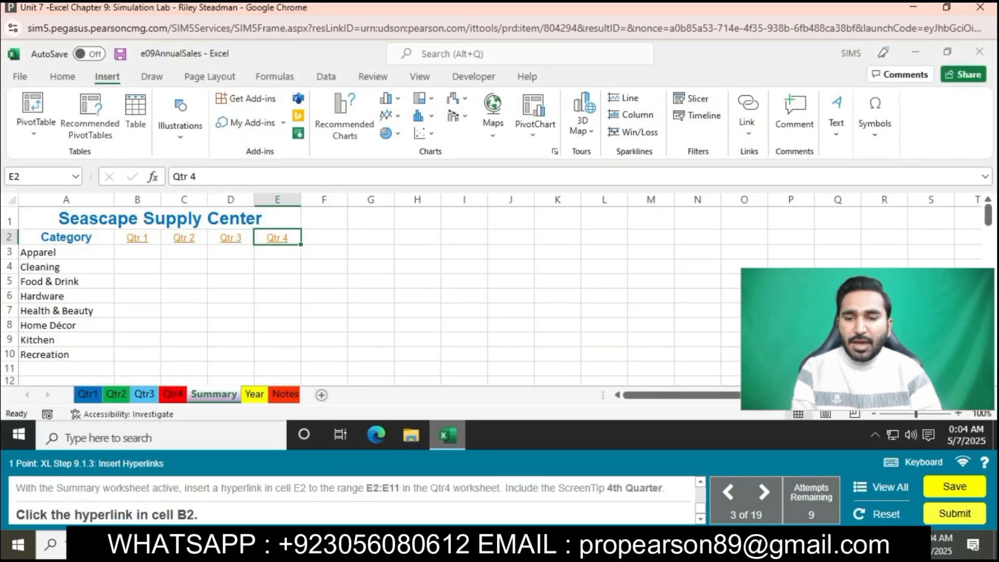
left_click(138, 238)
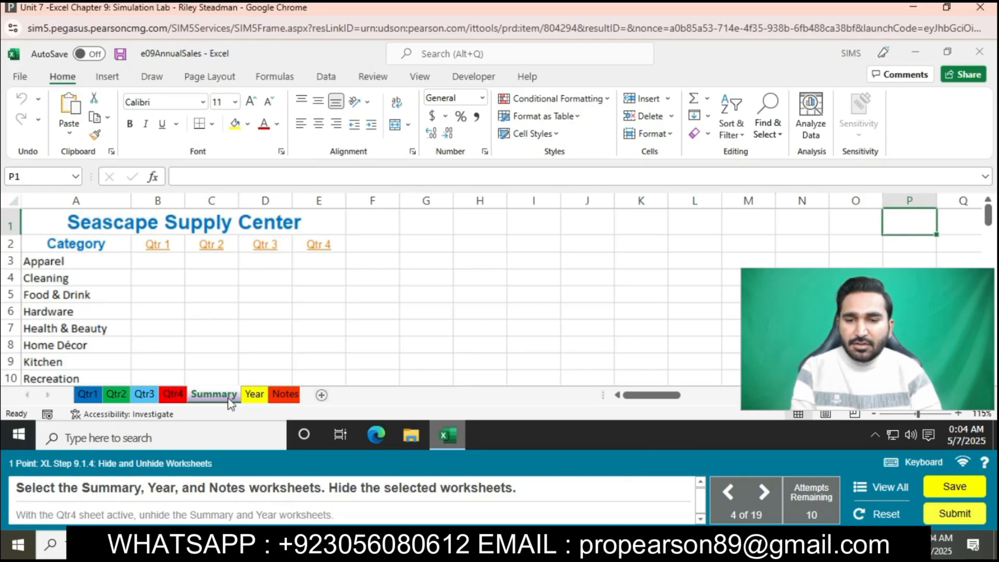
- Group the Summary, Year and Notes worksheets and hide them
left_click(255, 394, "ctrl")
left_click(283, 394, "ctrl")
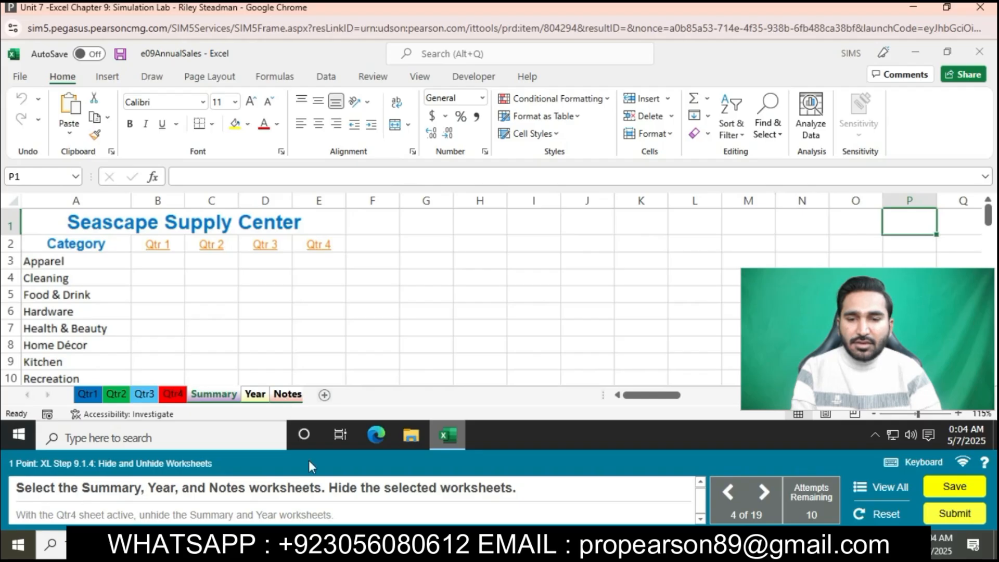
right_click(280, 400)
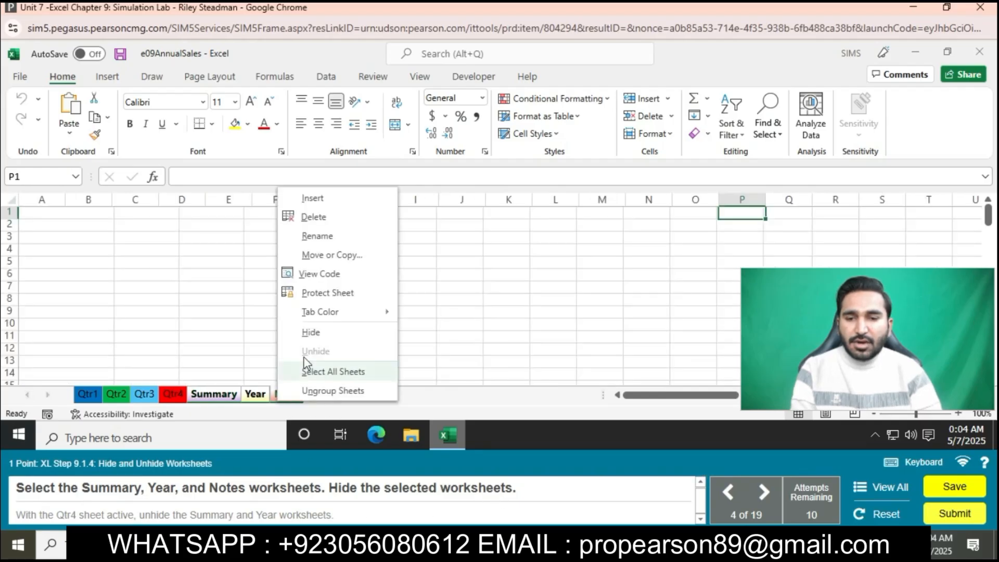
left_click(311, 333)
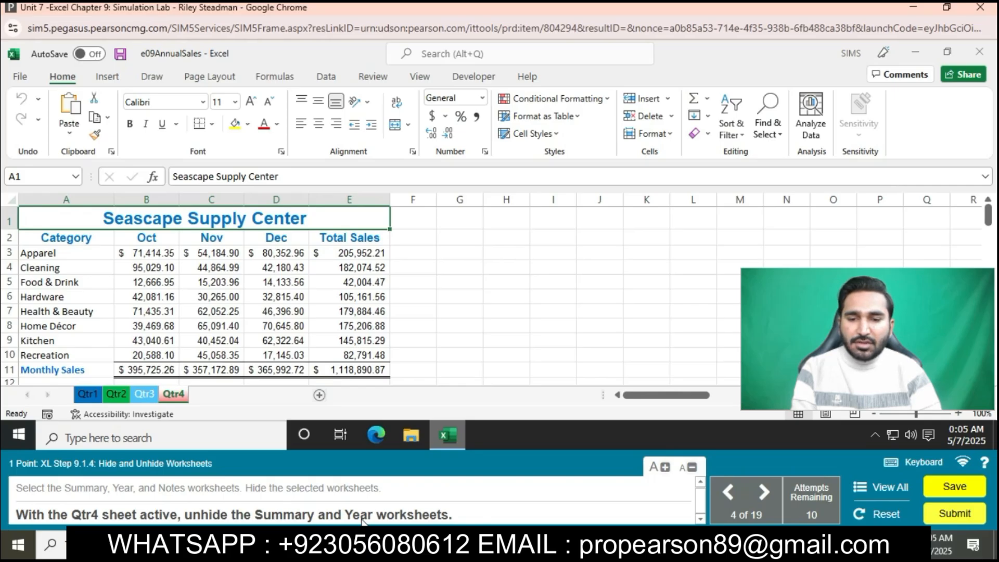
- Unhide the Summary and Year worksheets from the Qtr4 sheet, leaving Notes hidden
right_click(174, 397)
left_click(217, 370)
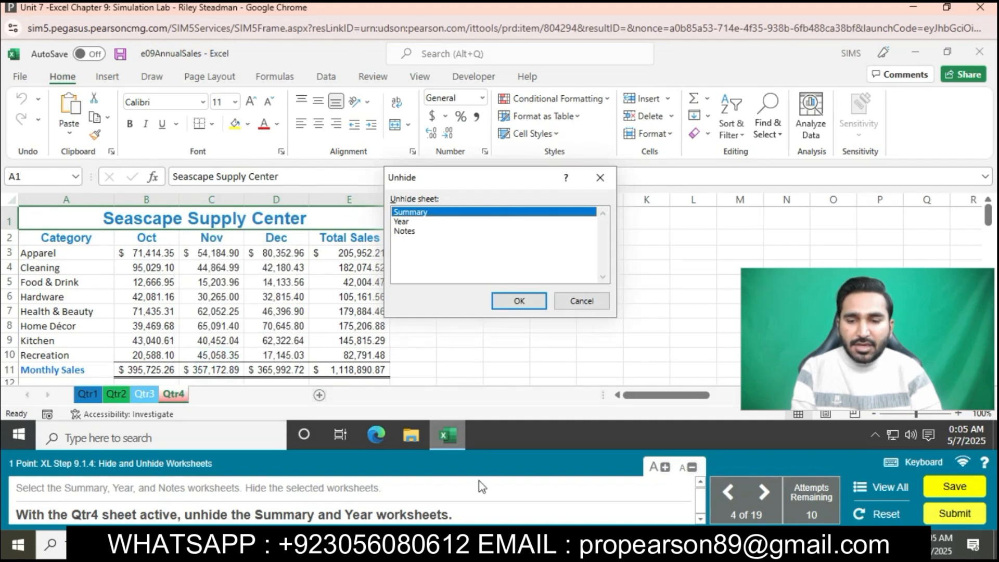
left_click(411, 231, "ctrl")
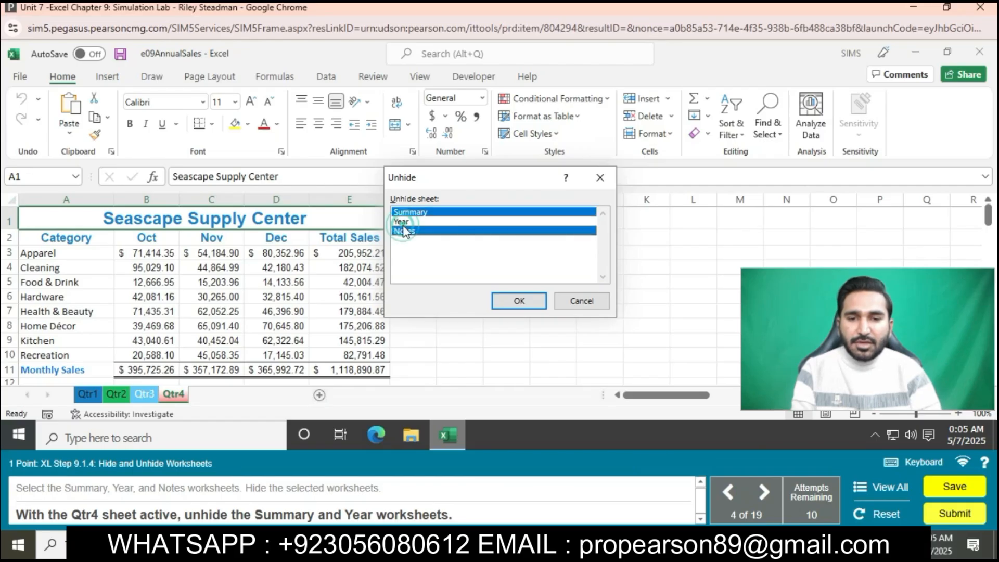
left_click(411, 231, "ctrl")
left_click(403, 221, "ctrl")
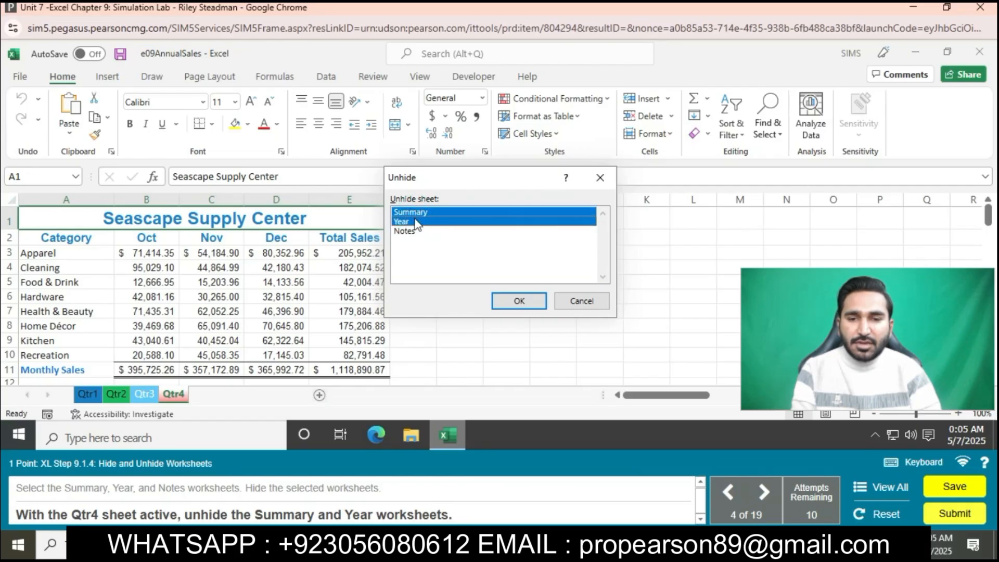
left_click(520, 299)
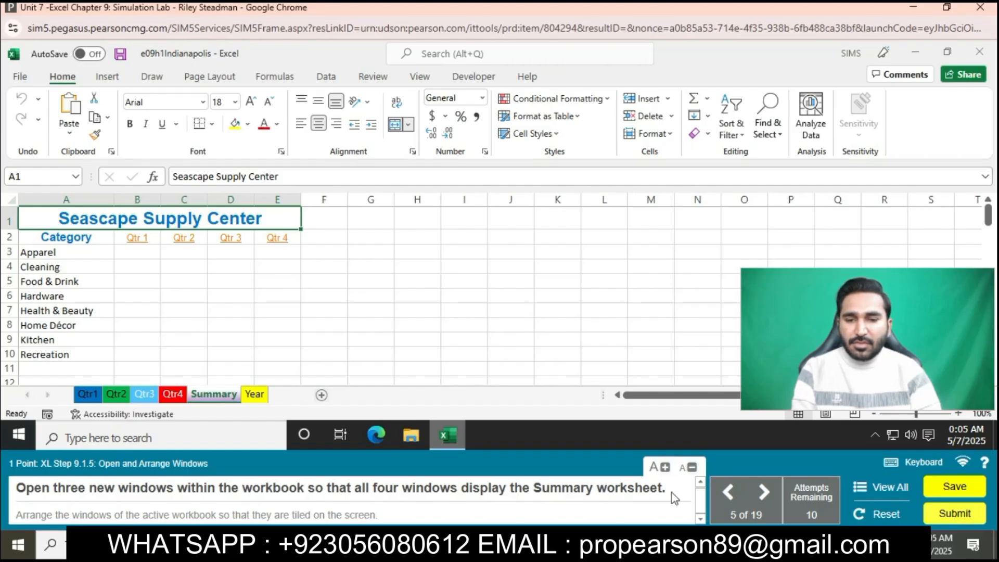
- Open three new windows of the workbook so that all four windows display the Summary worksheet
left_click(419, 77)
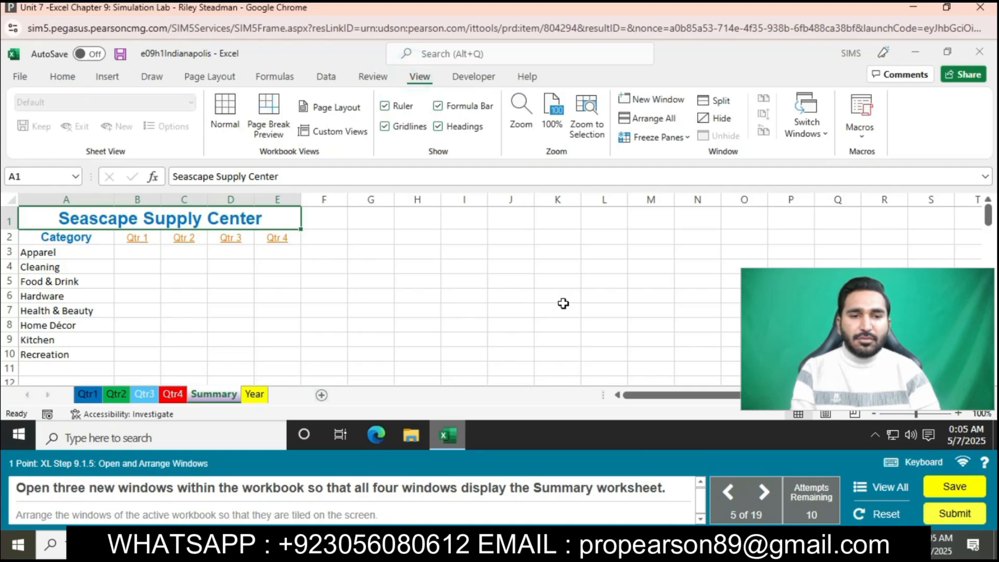
left_click(667, 100)
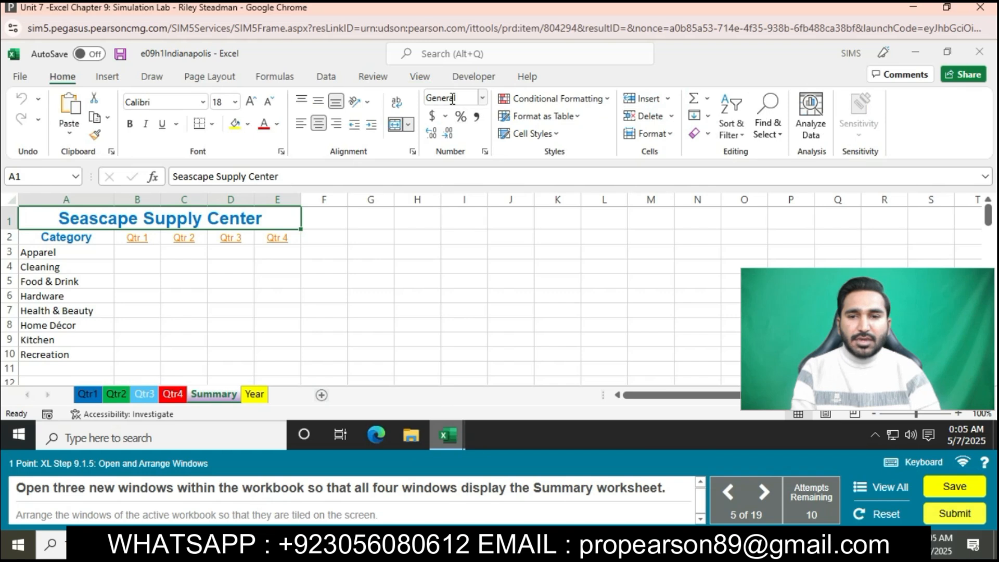
left_click(420, 77)
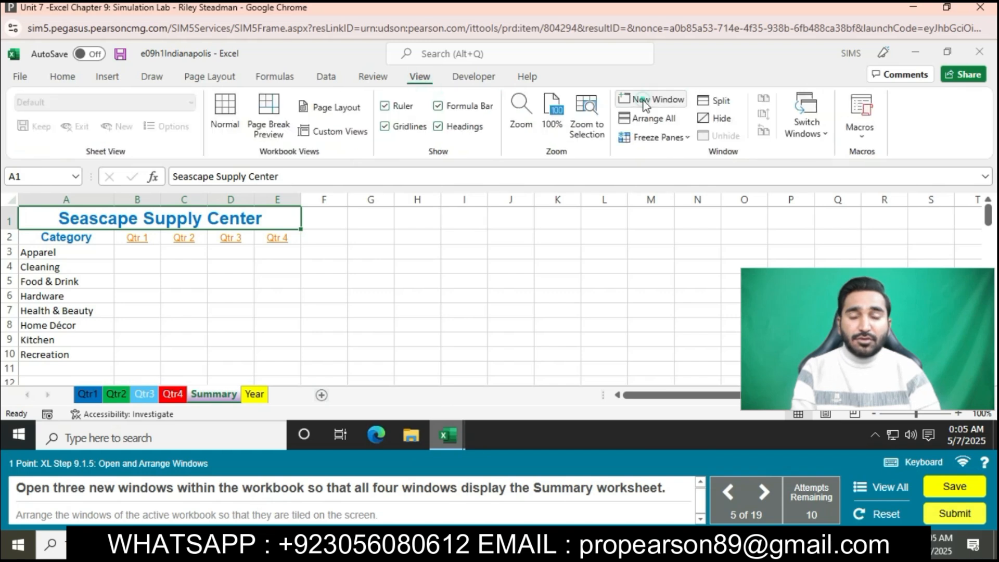
left_click(644, 101)
left_click(422, 78)
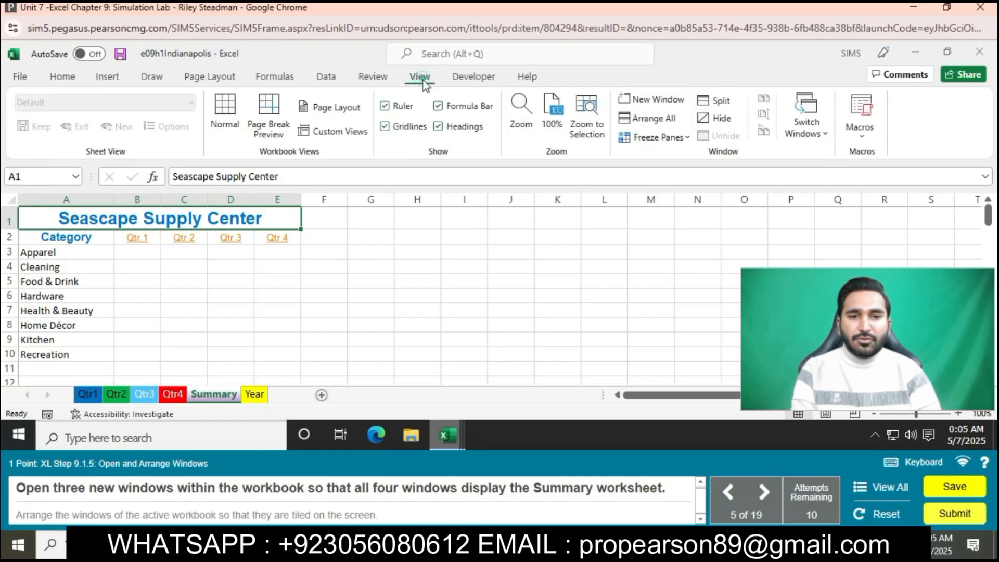
left_click(653, 99)
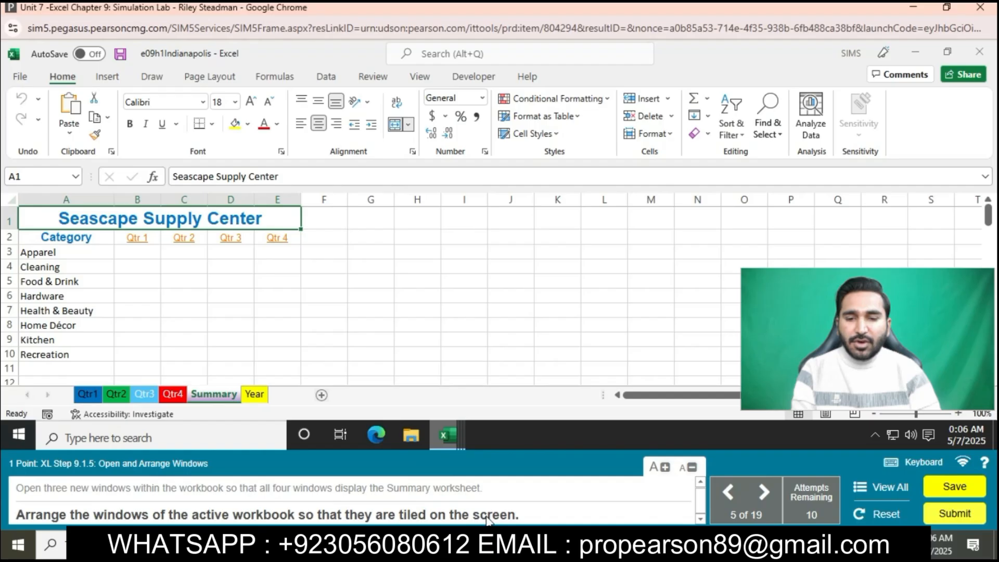
- Arrange the windows of the active workbook so that they are tiled on the screen
left_click(419, 77)
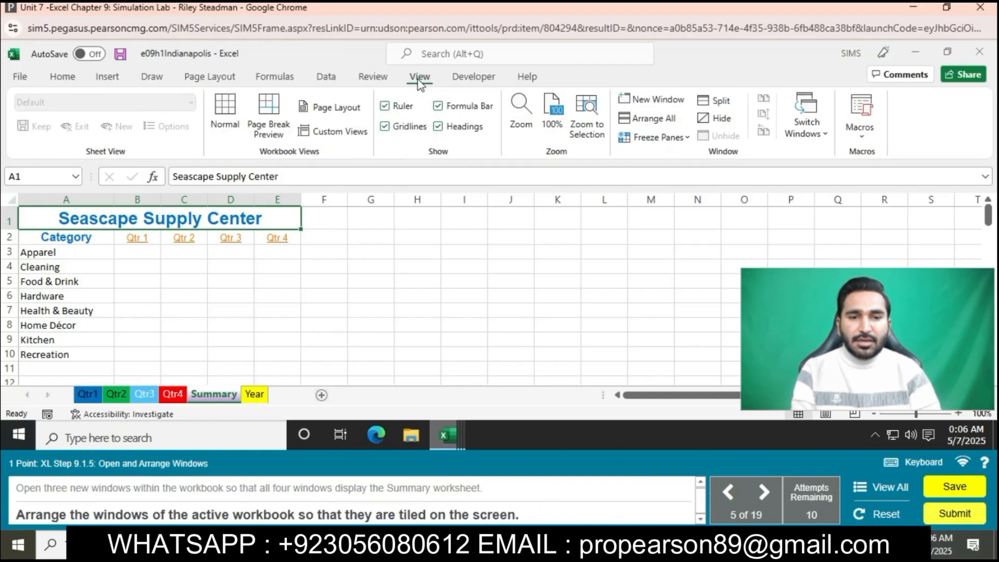
left_click(654, 124)
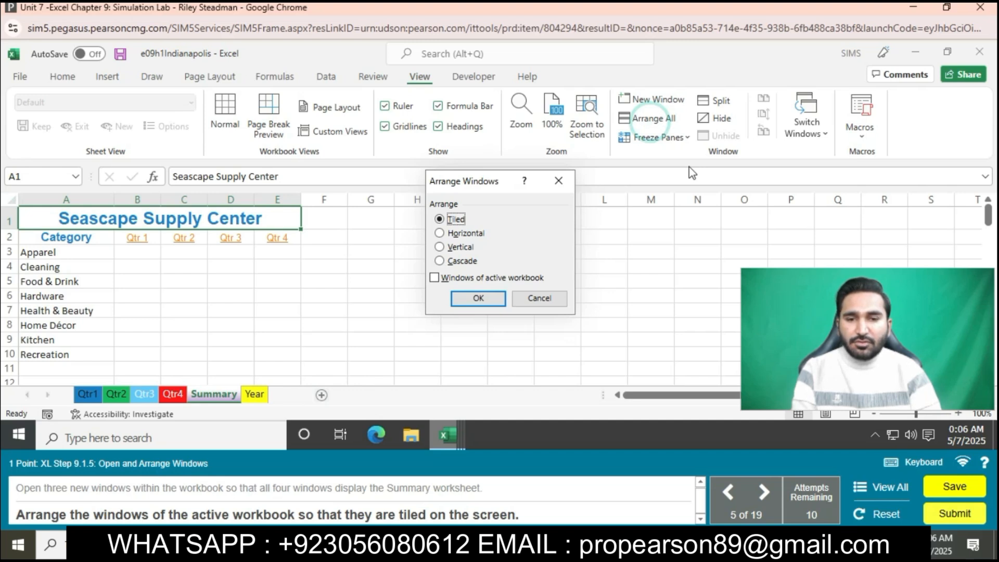
left_click(435, 277)
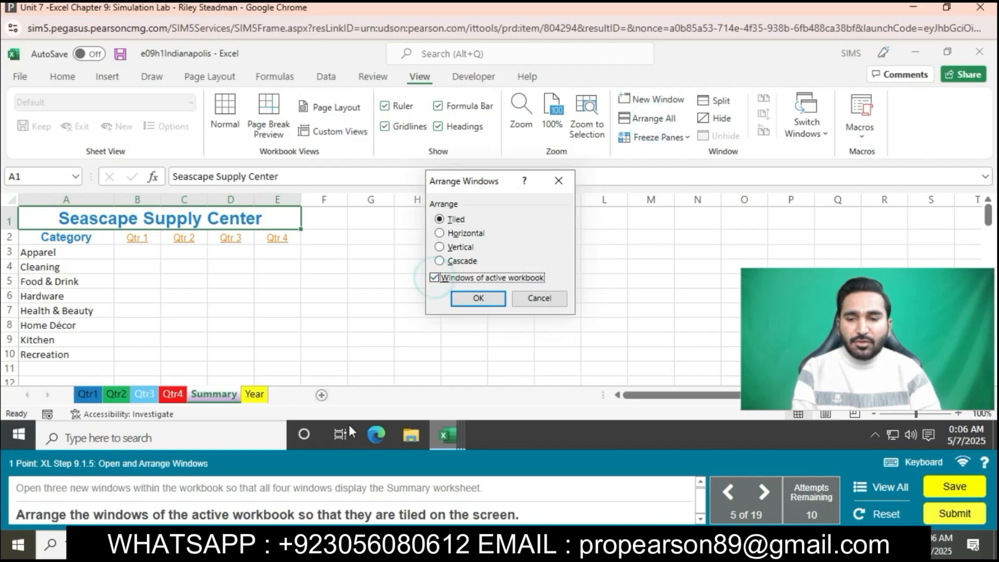
left_click(478, 298)
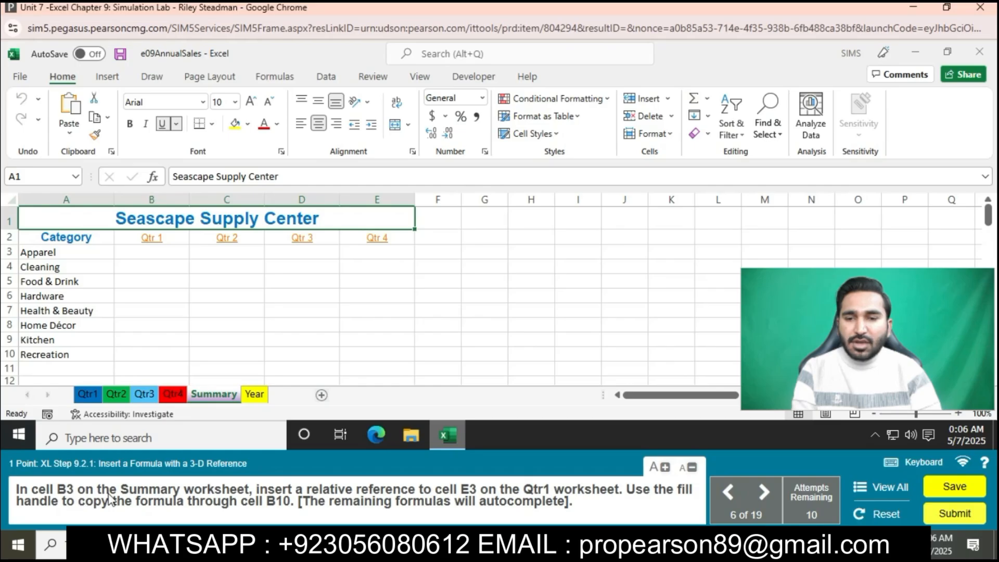
- Enter a relative reference to cell E3 of the Qtr1 worksheet in Summary cell B3 and fill it down through B10
left_click(147, 251)
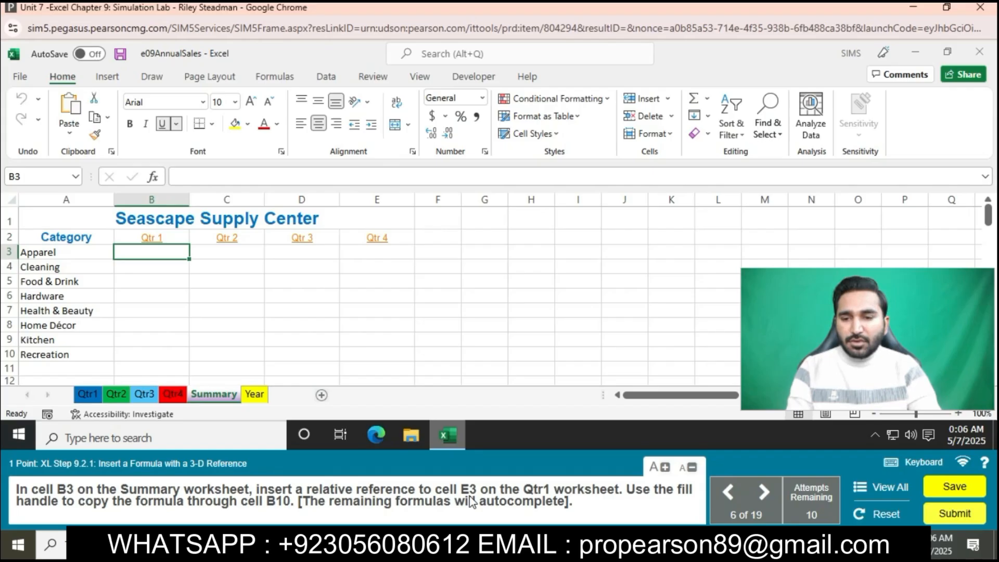
type("=")
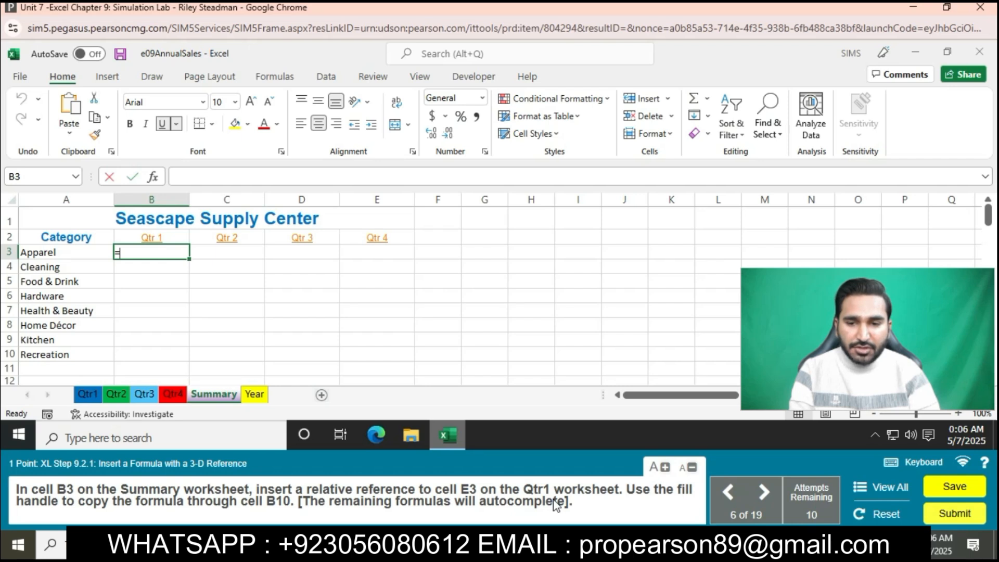
left_click(86, 394)
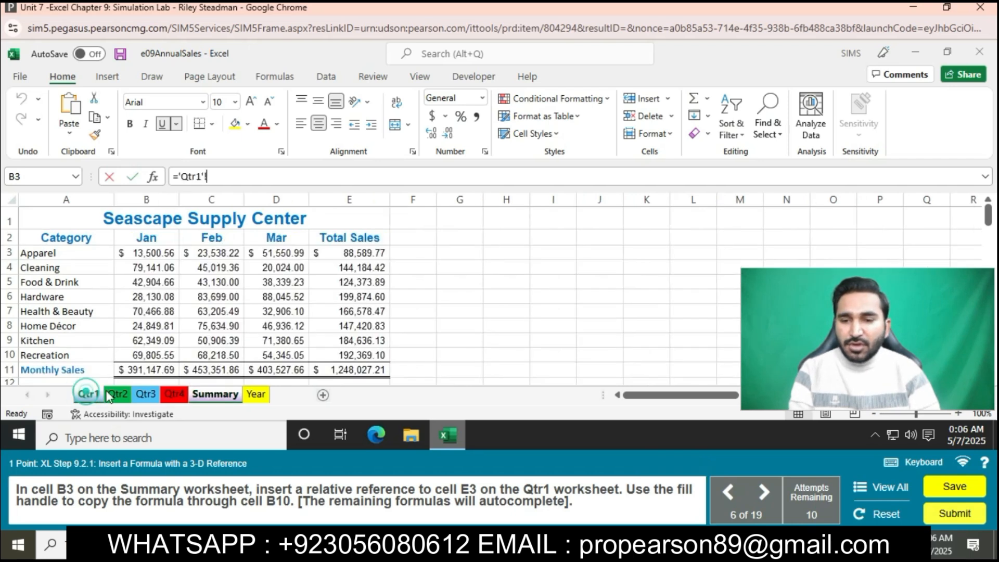
left_click(349, 253)
key("Return")
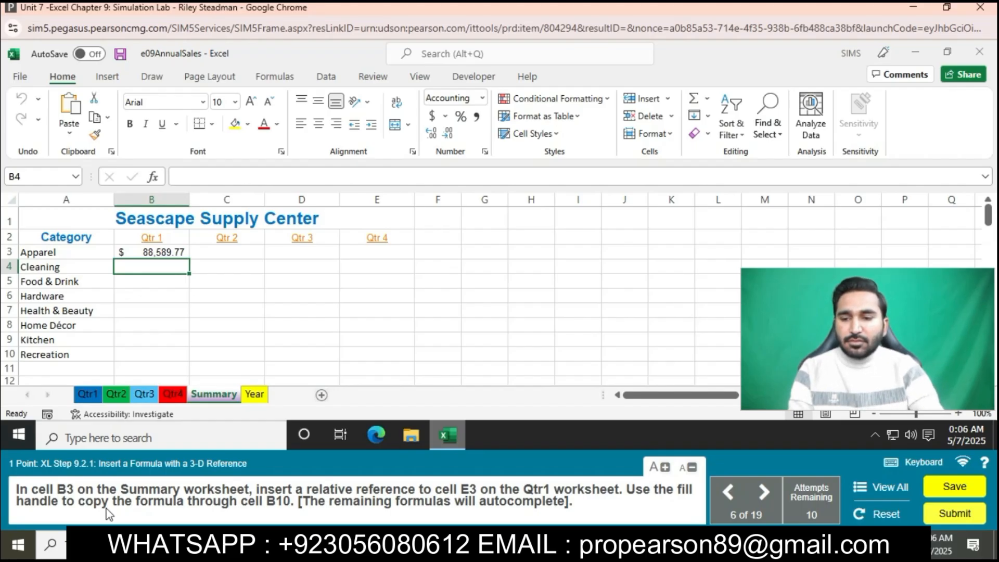
left_click(166, 251)
left_click_drag(189, 258, 186, 354)
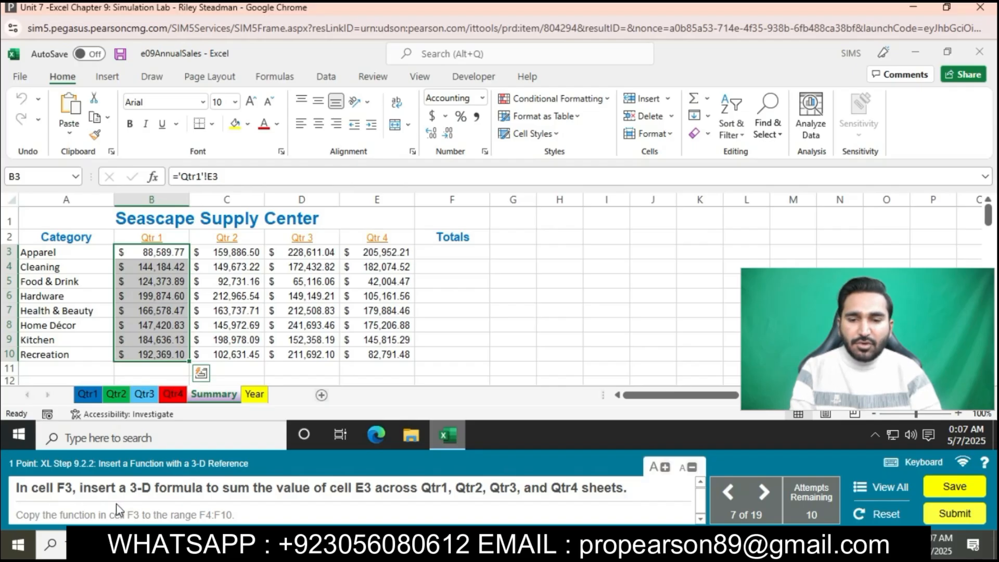
- Begin a SUM formula in cell F3 of the Summary sheet with cell E3 from the Qtr1 and Qtr2 worksheets
left_click(427, 251)
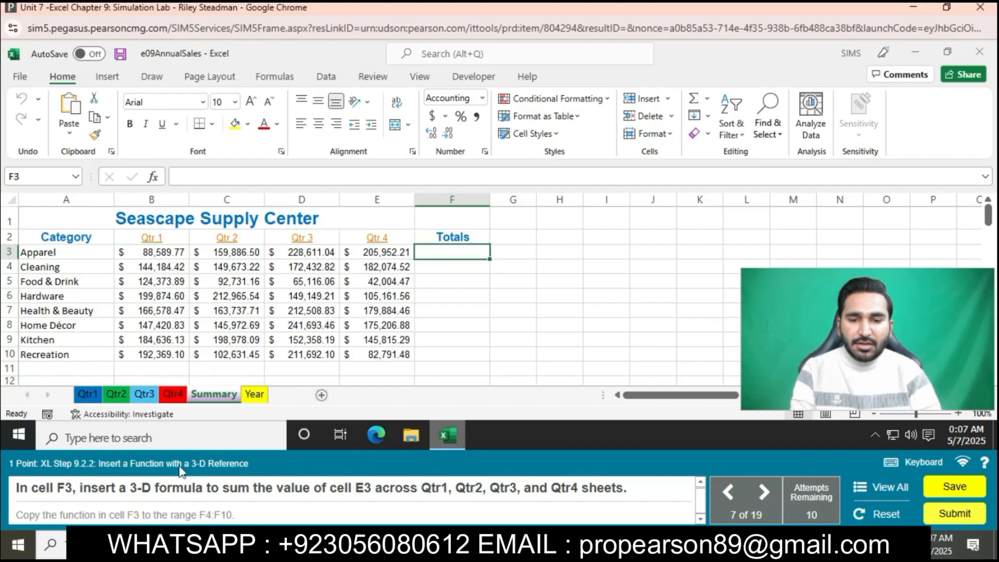
type("=")
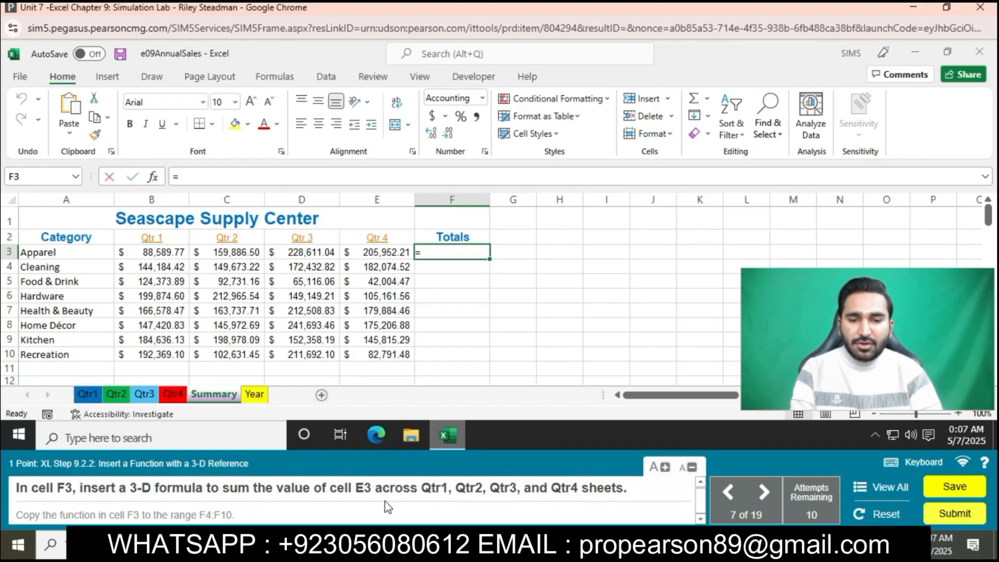
type("SUM(")
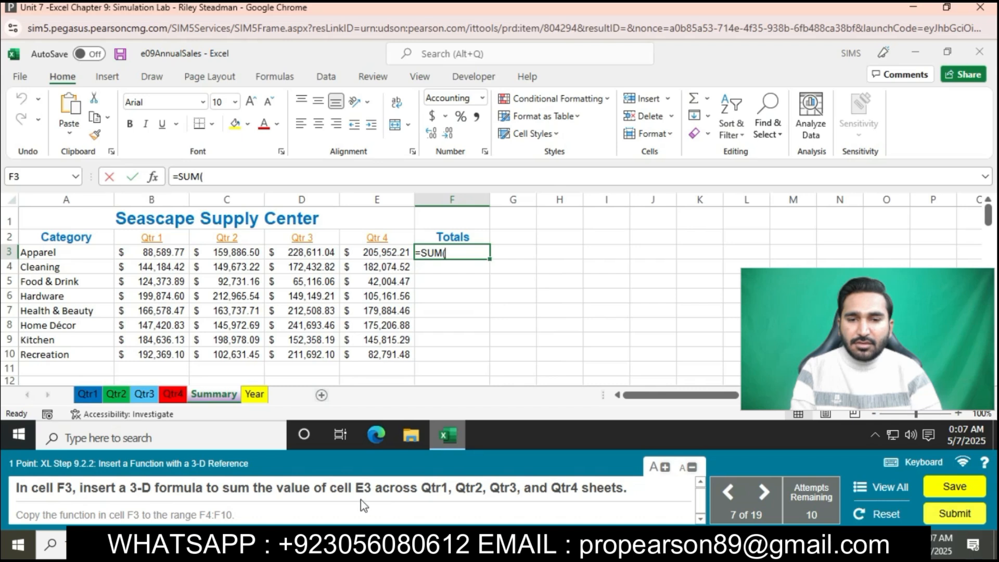
left_click(87, 394)
left_click(330, 253)
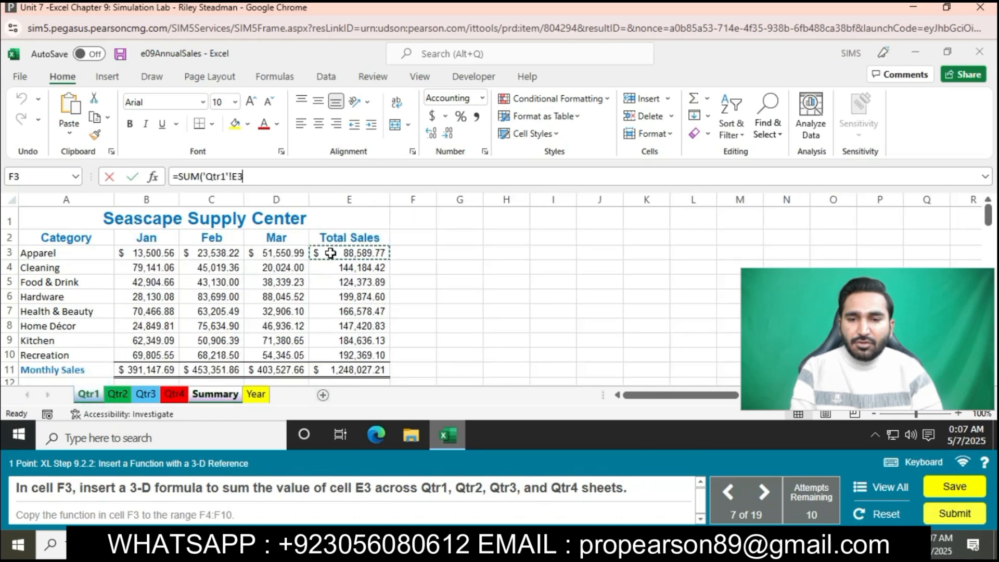
type(",")
left_click(117, 394)
left_click(341, 253)
type(",")
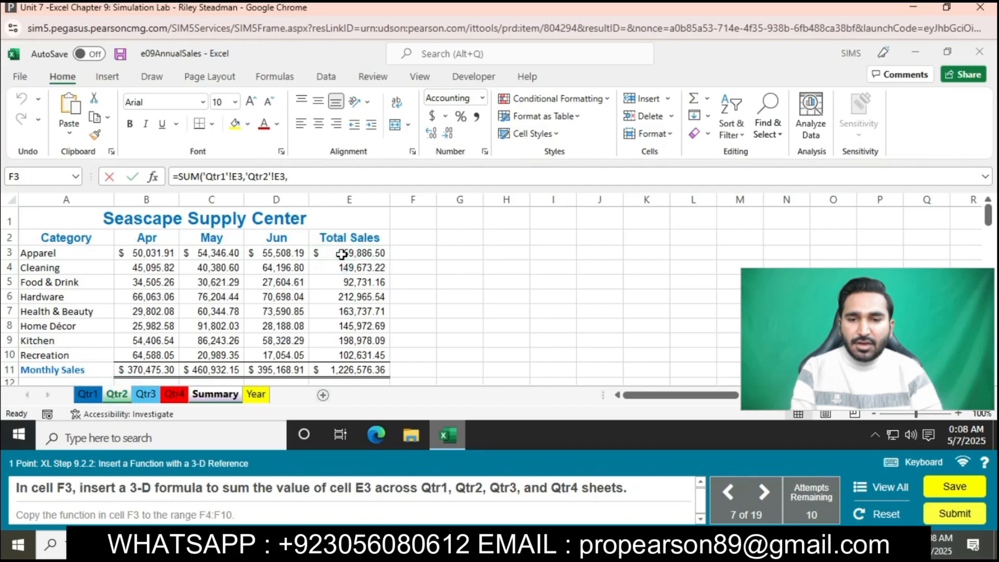
- Complete the F3 SUM formula with cell E3 from the Qtr3 and Qtr4 worksheets, and copy it to the range F4:F10
left_click(146, 394)
left_click(323, 250)
type(",")
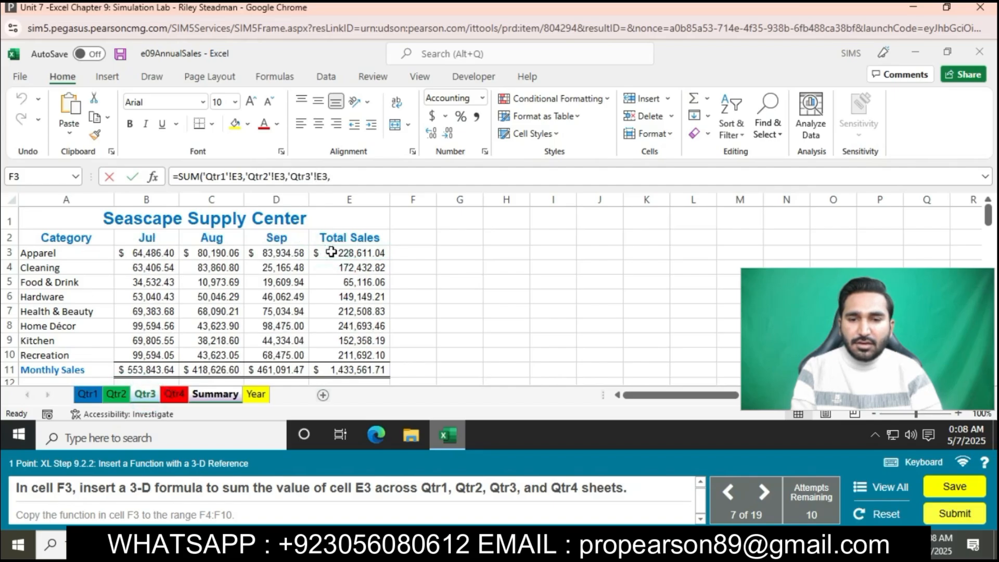
left_click(175, 394)
left_click(350, 250)
type(")")
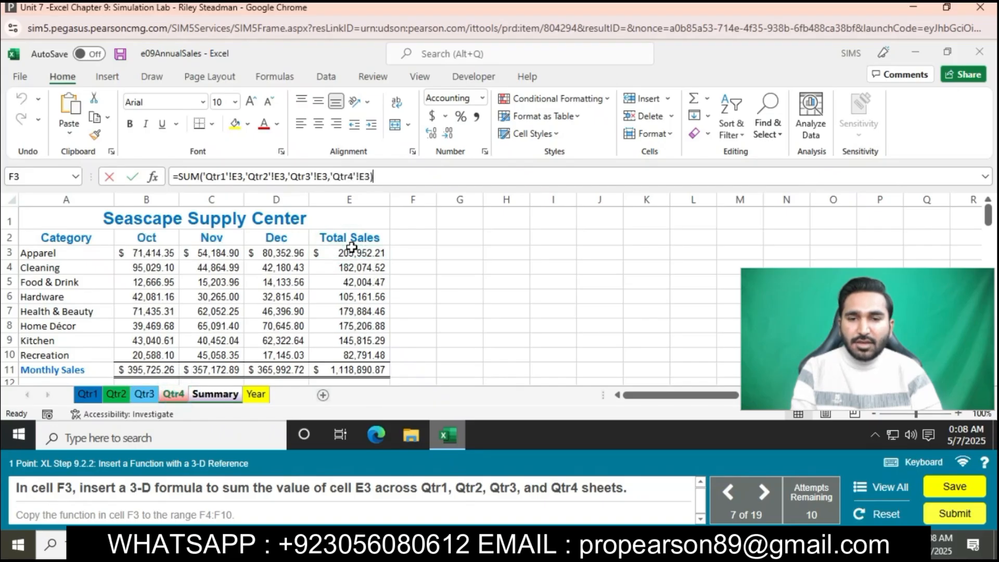
key("Return")
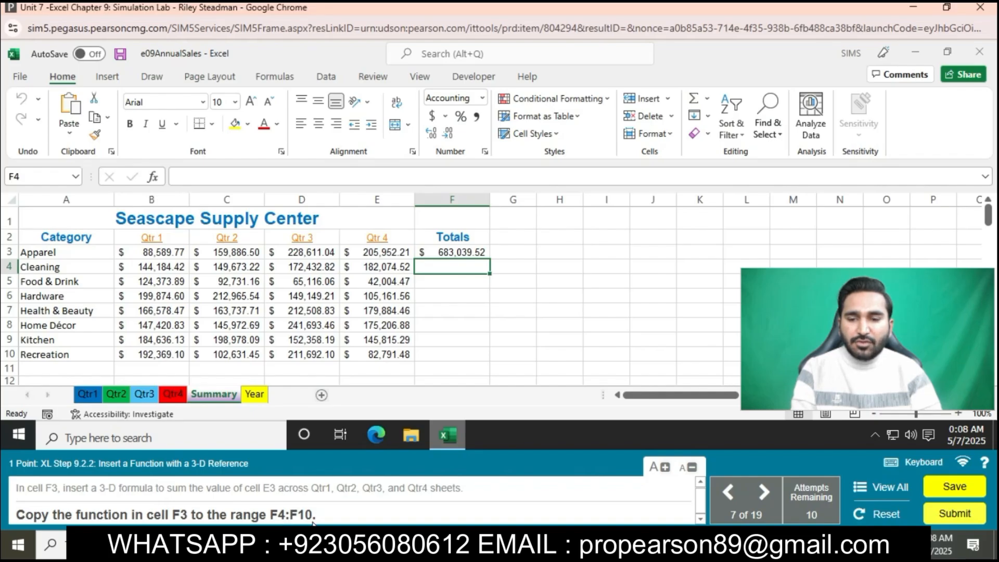
left_click(471, 253)
left_click_drag(490, 261, 478, 351)
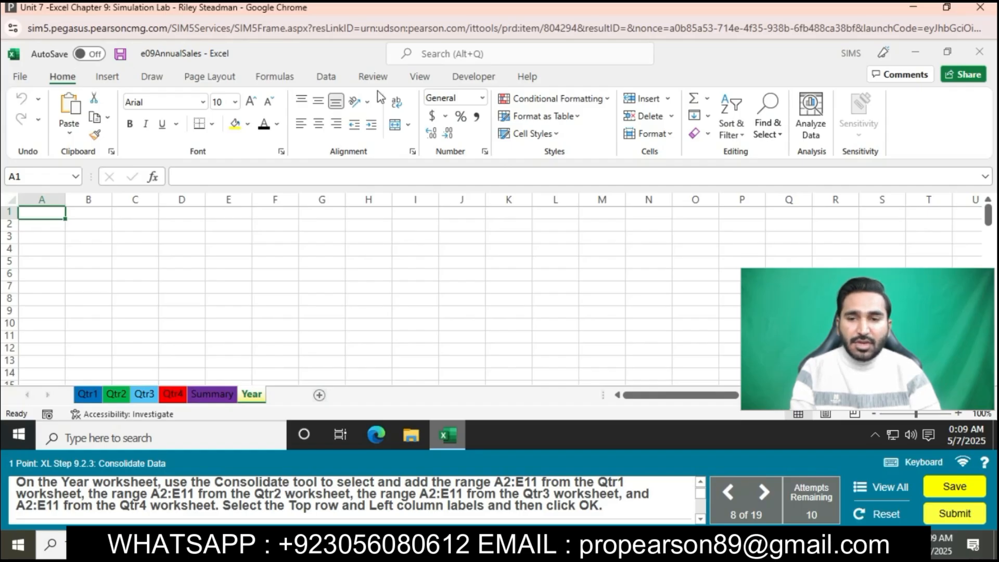
- Start a Sum consolidation on the Year worksheet and add the range A2:E11 from the Qtr1 and Qtr2 worksheets as references
left_click(326, 76)
left_click(760, 100)
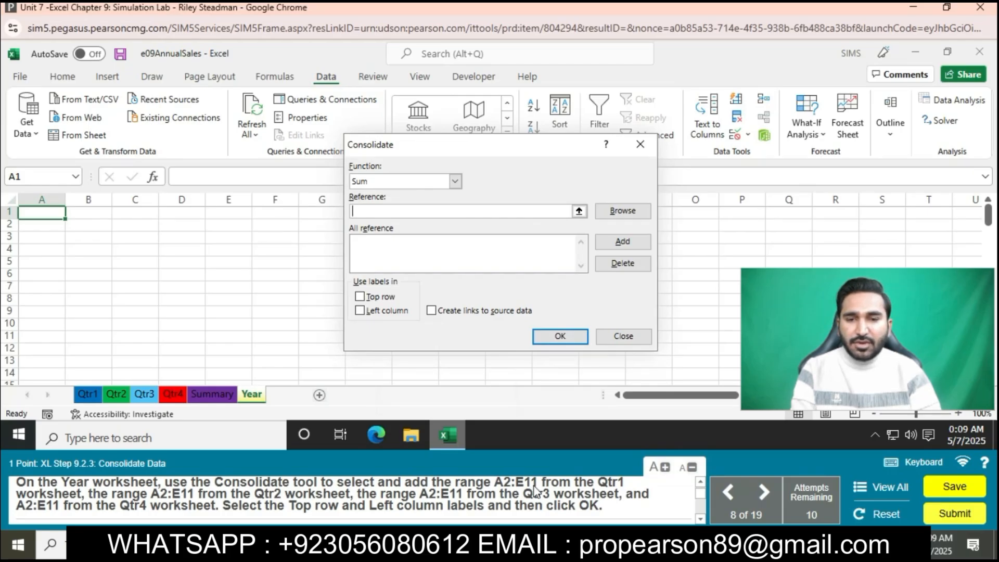
left_click(88, 394)
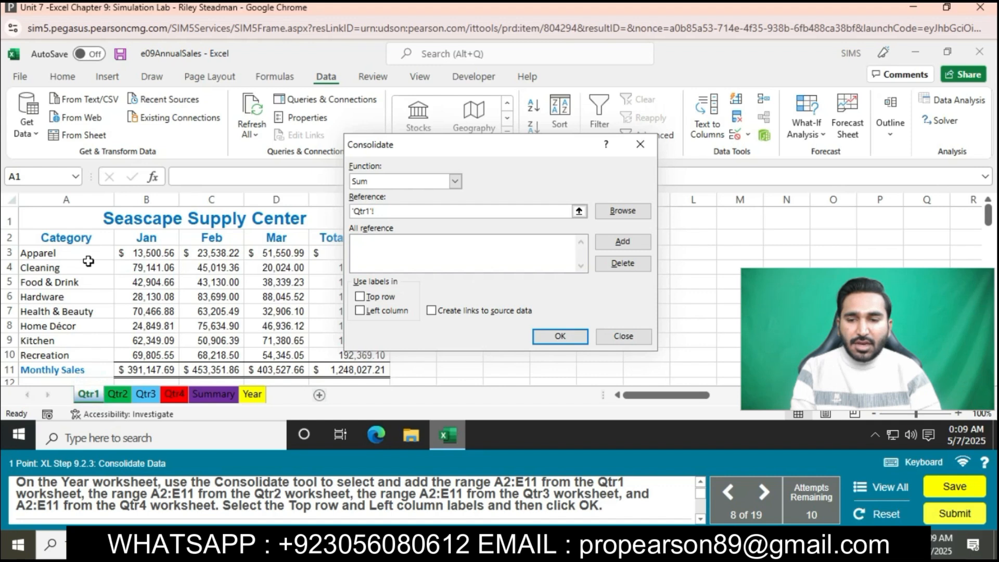
left_click_drag(81, 238, 360, 368)
left_click(608, 241)
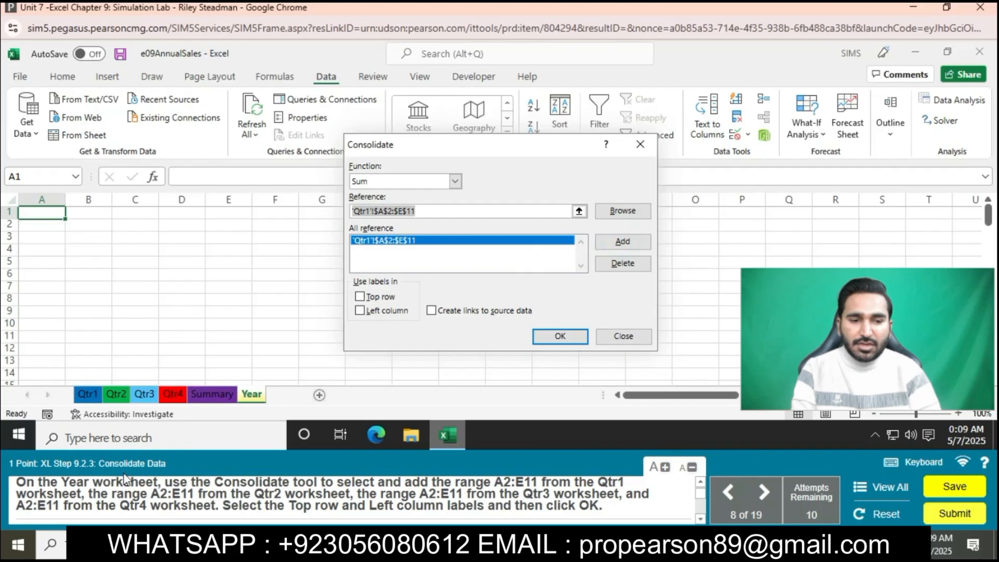
left_click(116, 394)
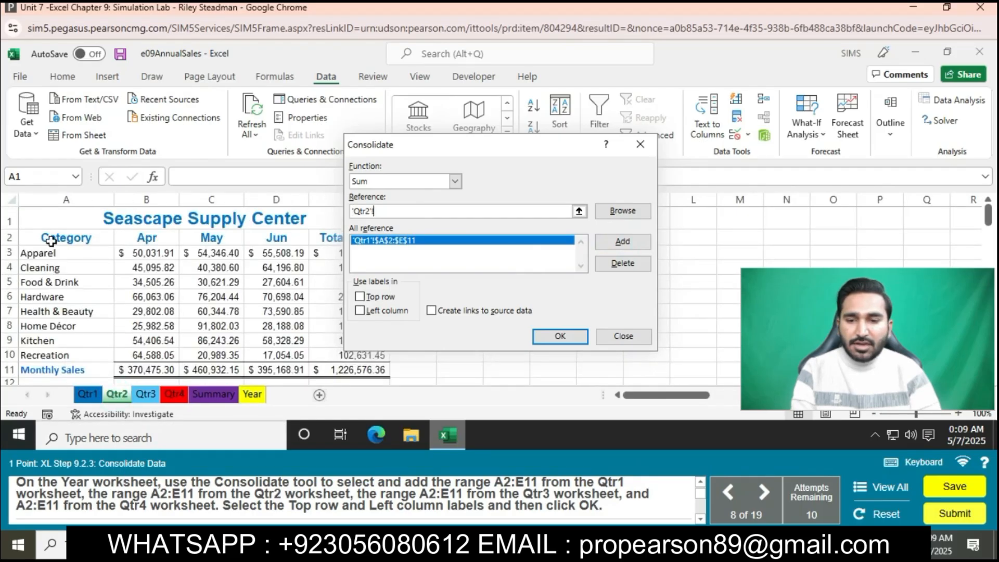
left_click_drag(51, 240, 359, 370)
left_click(622, 241)
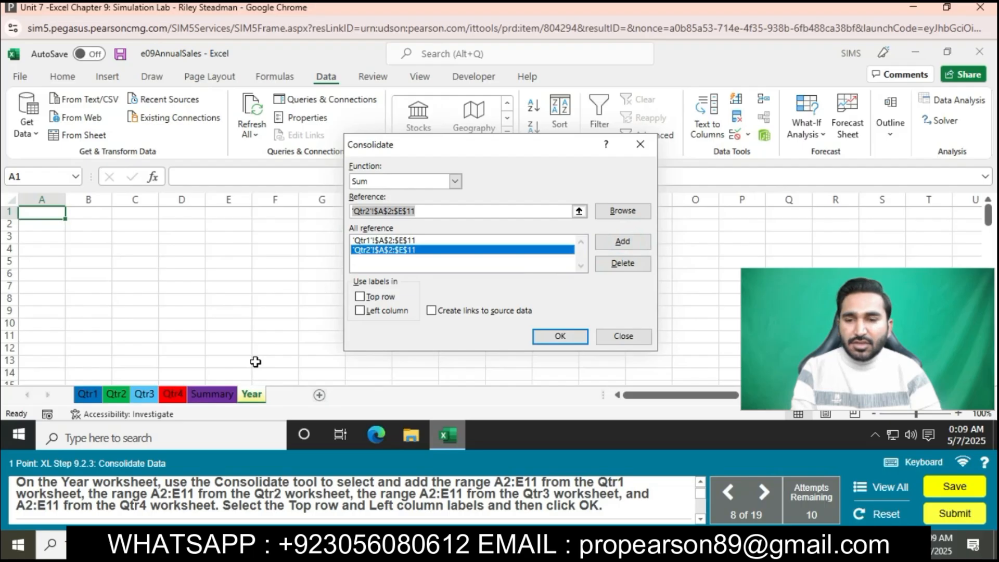
- Add the range A2:E11 from the Qtr3 and Qtr4 worksheets to the consolidation references
left_click(144, 394)
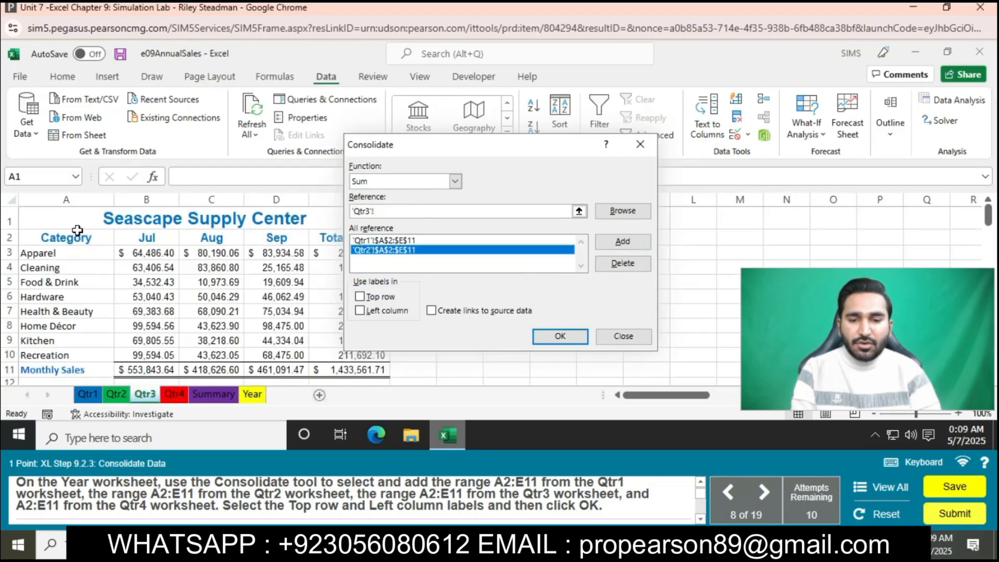
left_click_drag(77, 230, 383, 371)
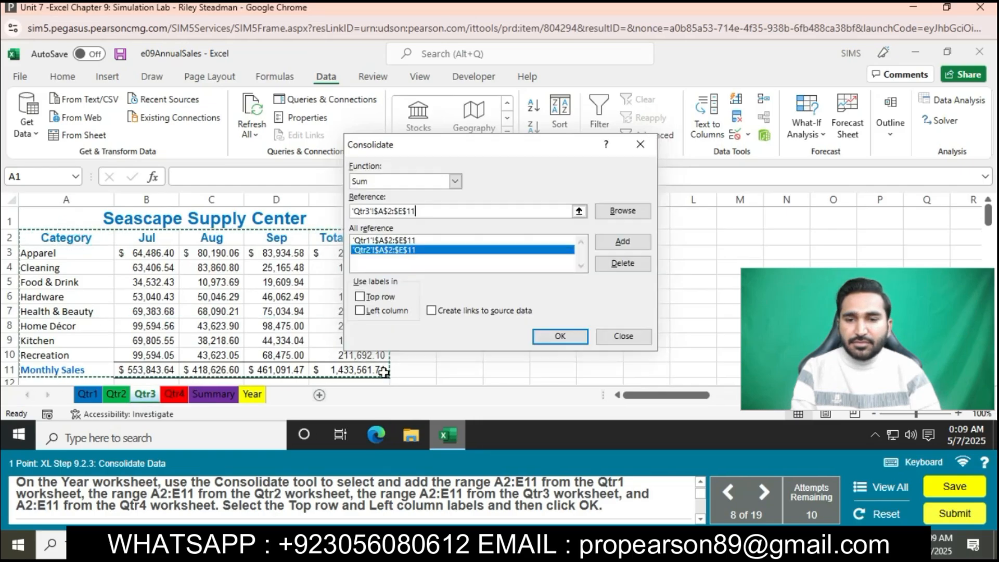
left_click(625, 241)
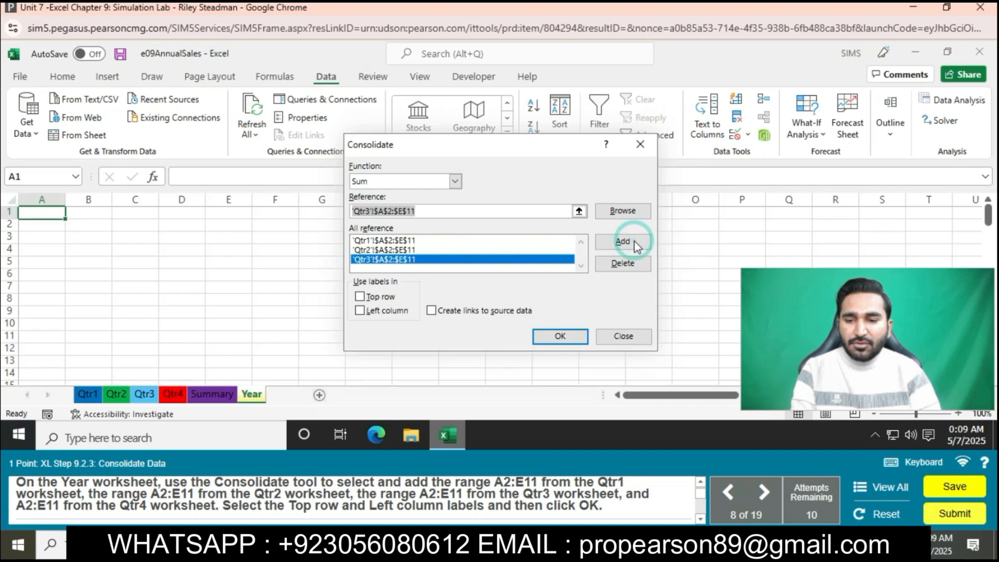
left_click(179, 396)
left_click_drag(77, 238, 362, 369)
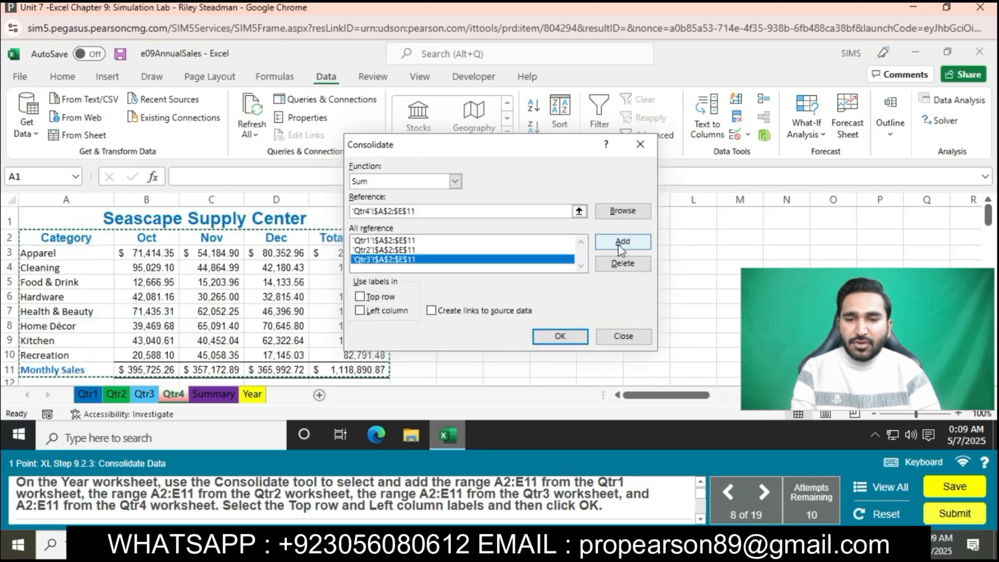
left_click(621, 246)
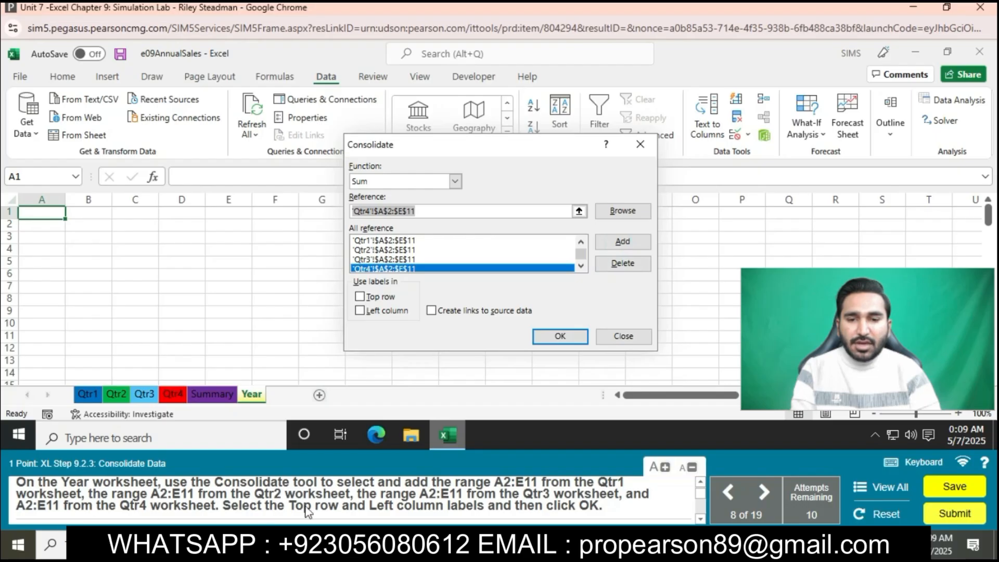
- Use the top row and left column as labels and run the consolidation on the Year worksheet
left_click(360, 297)
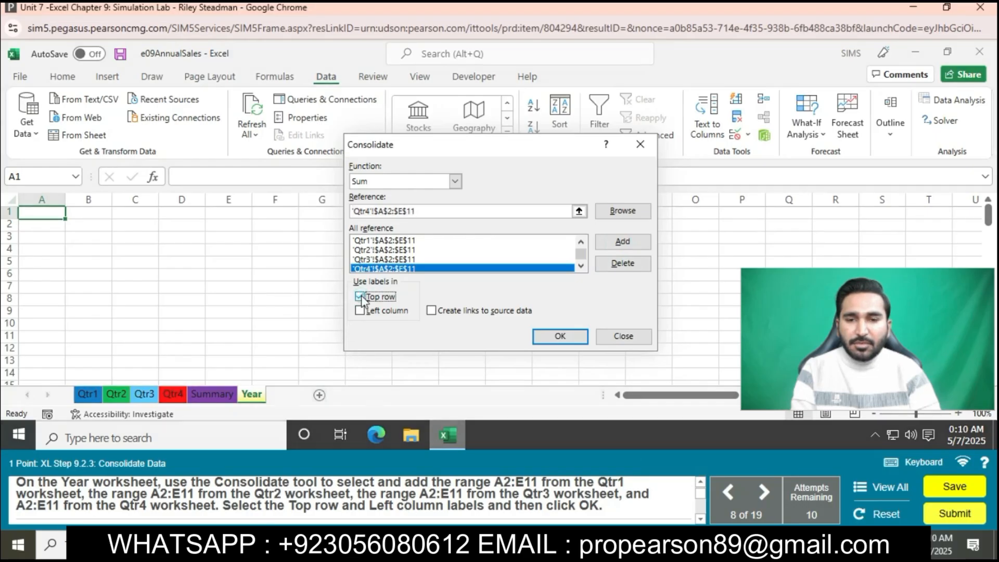
left_click(359, 310)
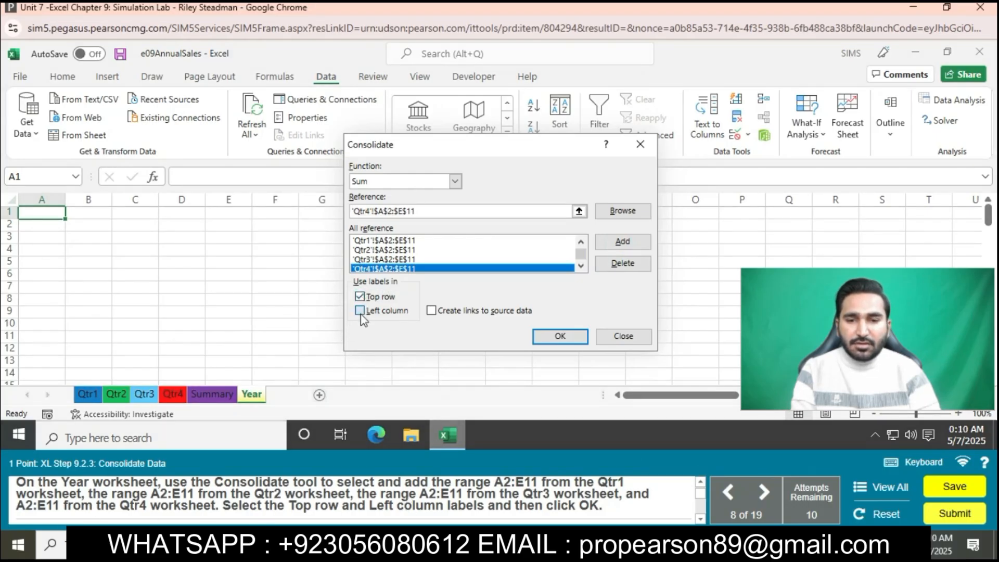
left_click(560, 336)
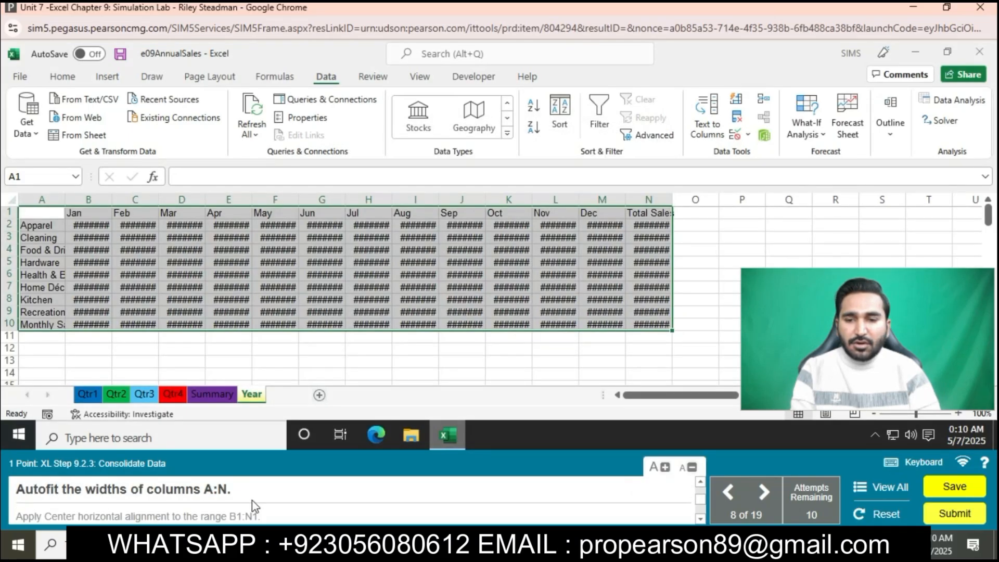
- AutoFit the widths of columns A:N on the Year worksheet
left_click_drag(42, 199, 649, 200)
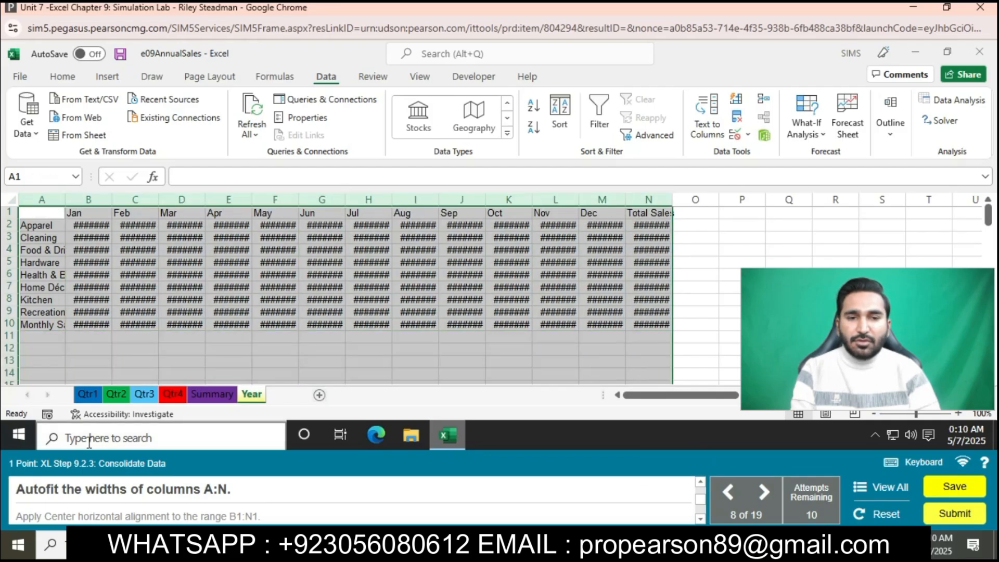
left_click(62, 76)
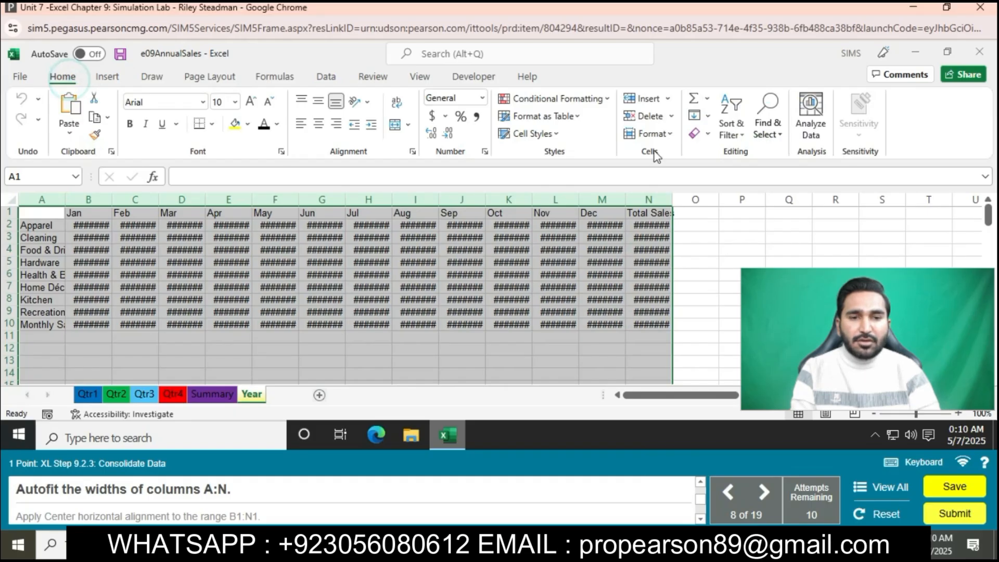
left_click(650, 133)
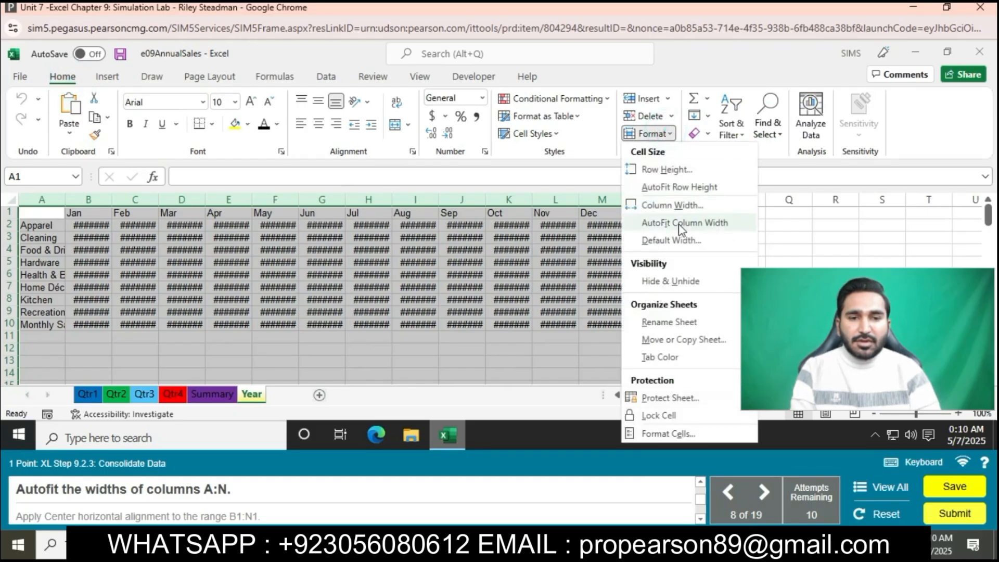
left_click(680, 223)
left_click(680, 225)
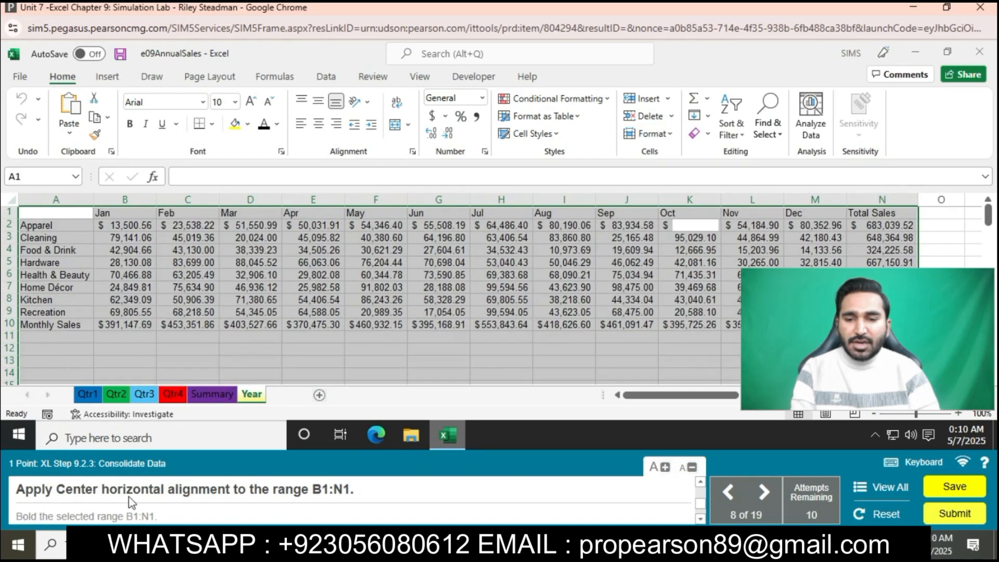
- Center the headings in the range B1:N1 horizontally and make them bold
left_click_drag(135, 212, 884, 212)
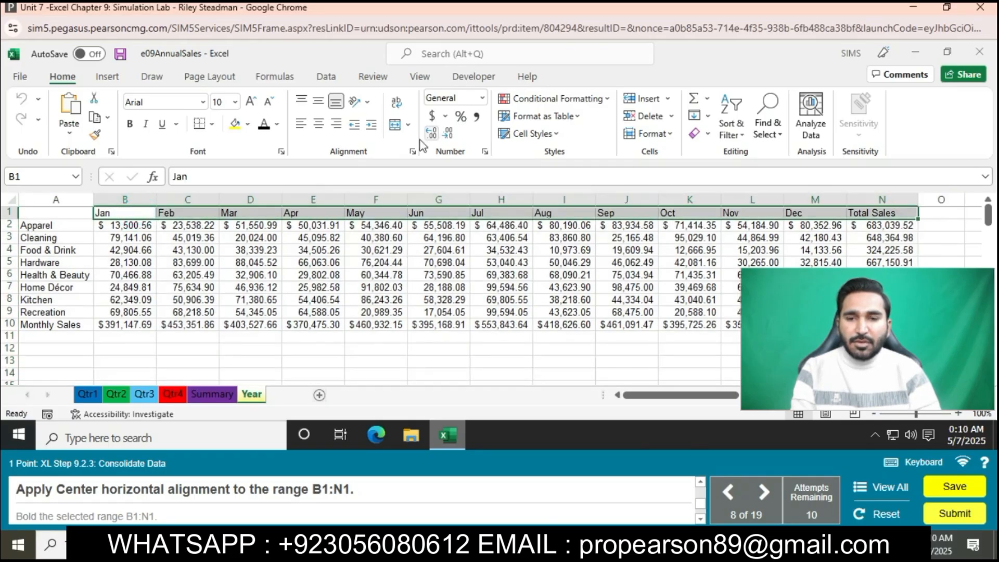
left_click(322, 126)
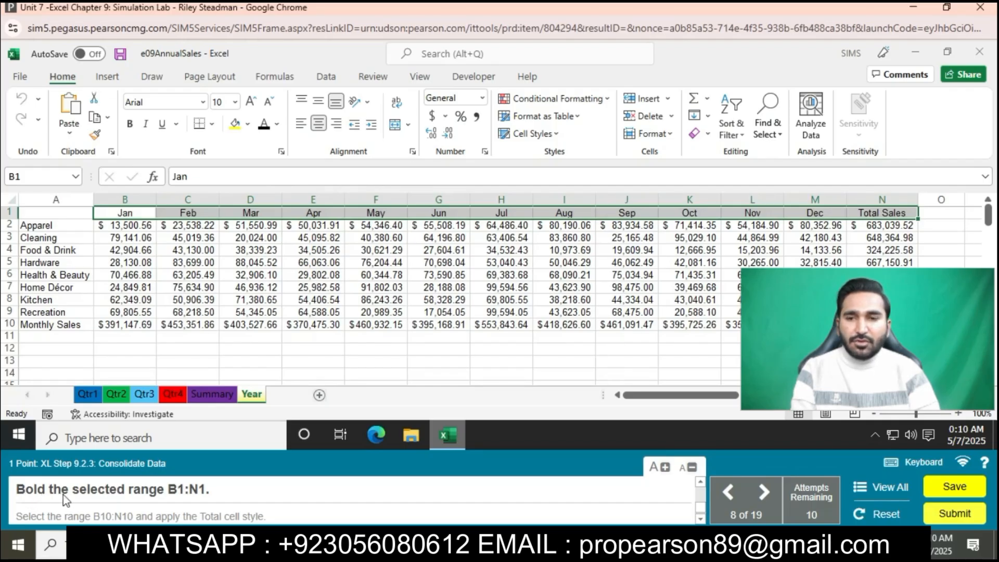
left_click(134, 128)
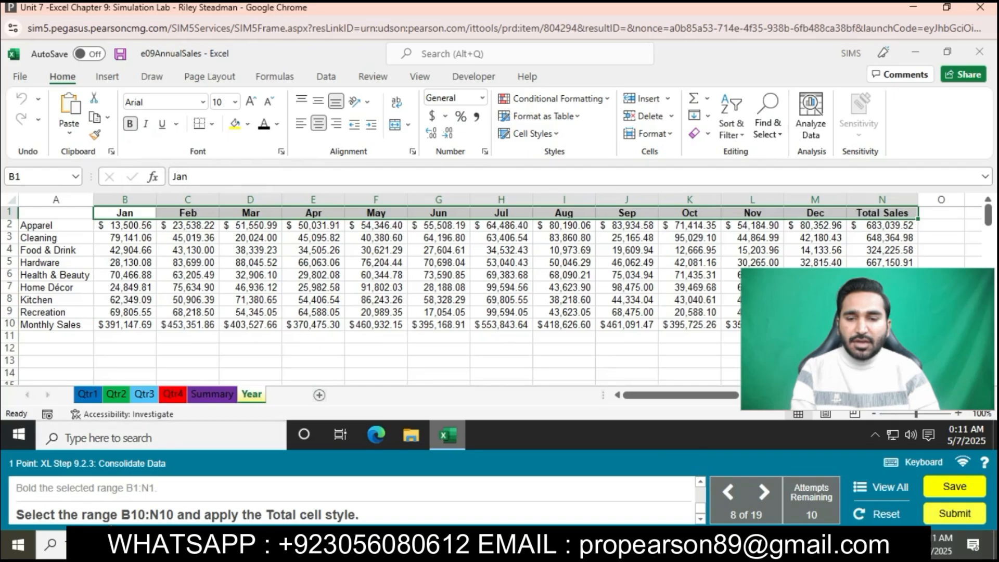
- Apply the Total cell style to the Monthly Sales values in the range B10:N10
left_click_drag(140, 323, 817, 324)
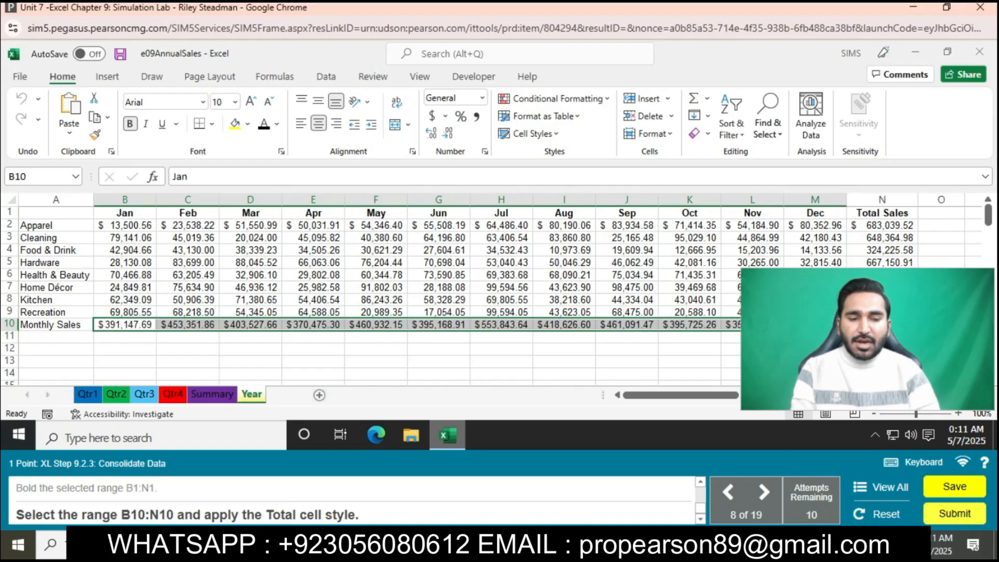
left_click_drag(817, 325, 879, 324)
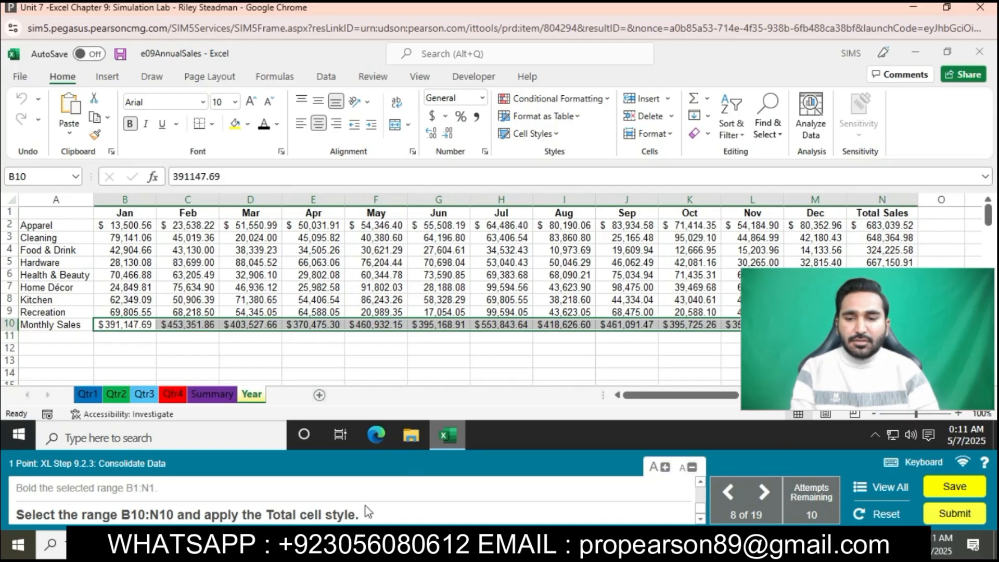
left_click(560, 134)
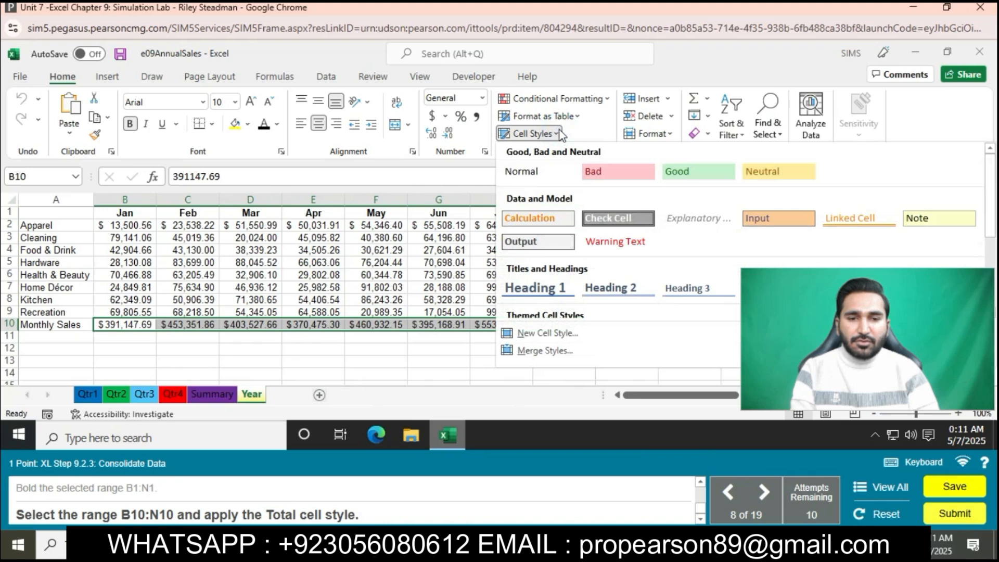
left_click(939, 288)
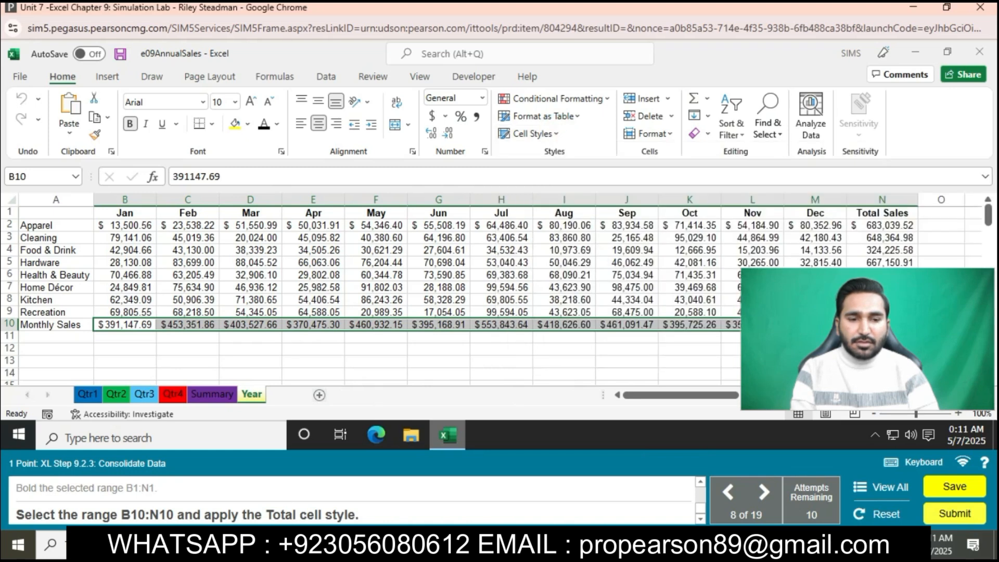